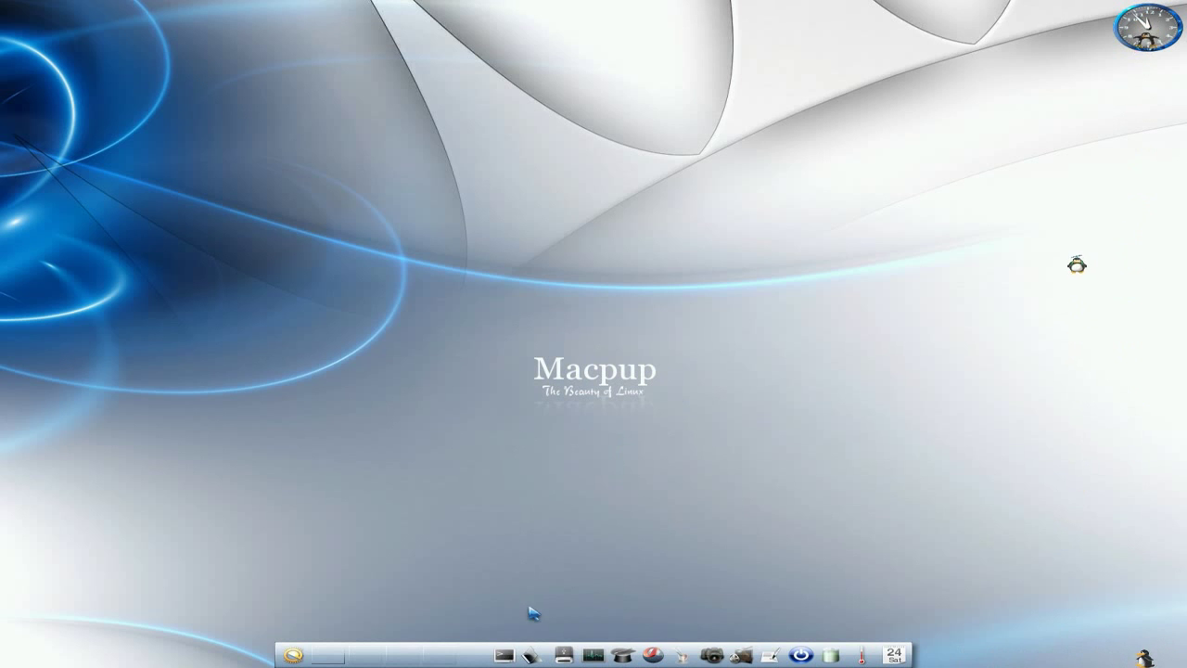
Step: Install the skype_static-2.1.0.47.pet package from the home folder and close the file manager window
{"action": "left_click", "coordinate": [534, 655]}
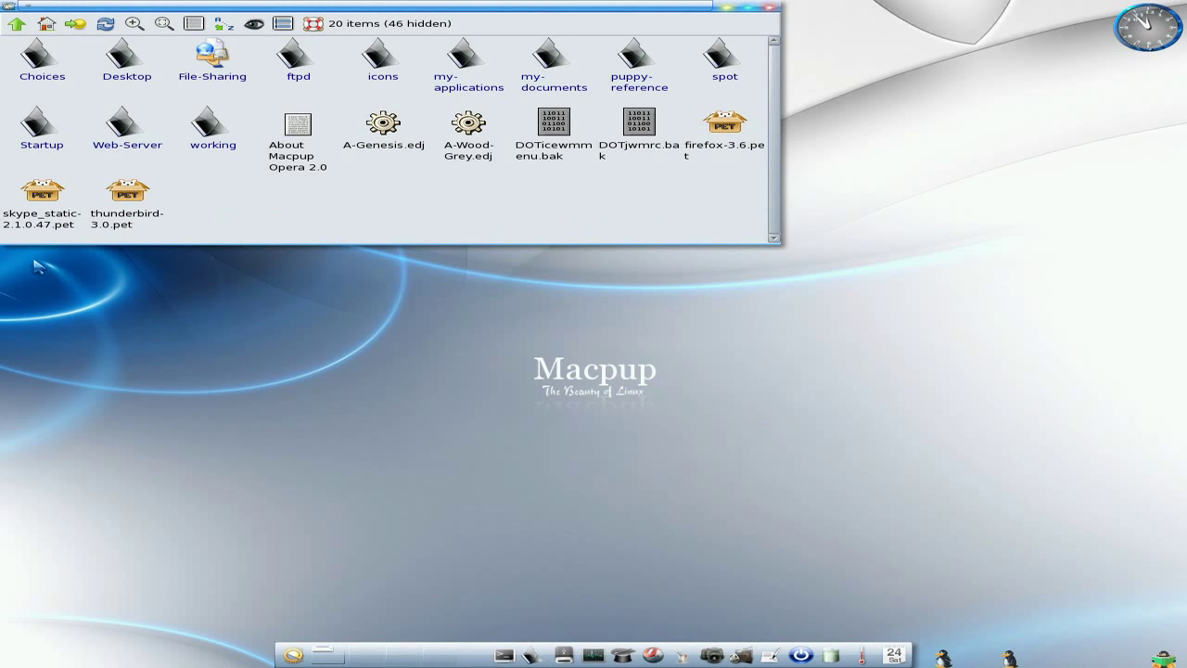
{"action": "left_click", "coordinate": [43, 196]}
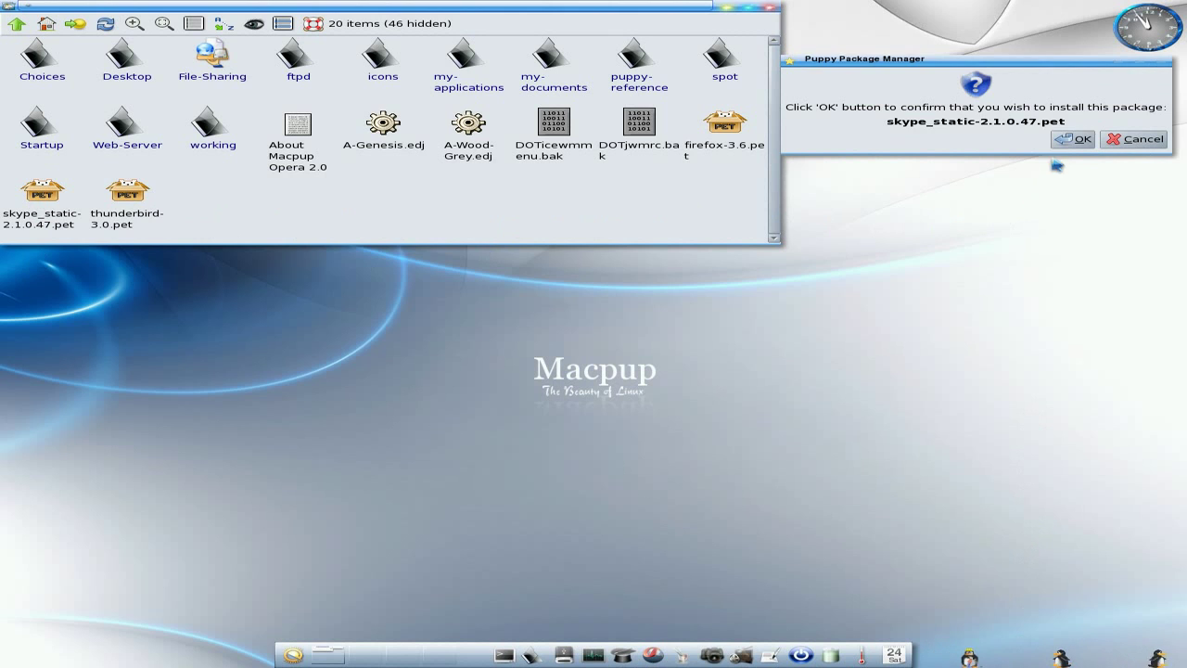
{"action": "left_click", "coordinate": [1072, 139]}
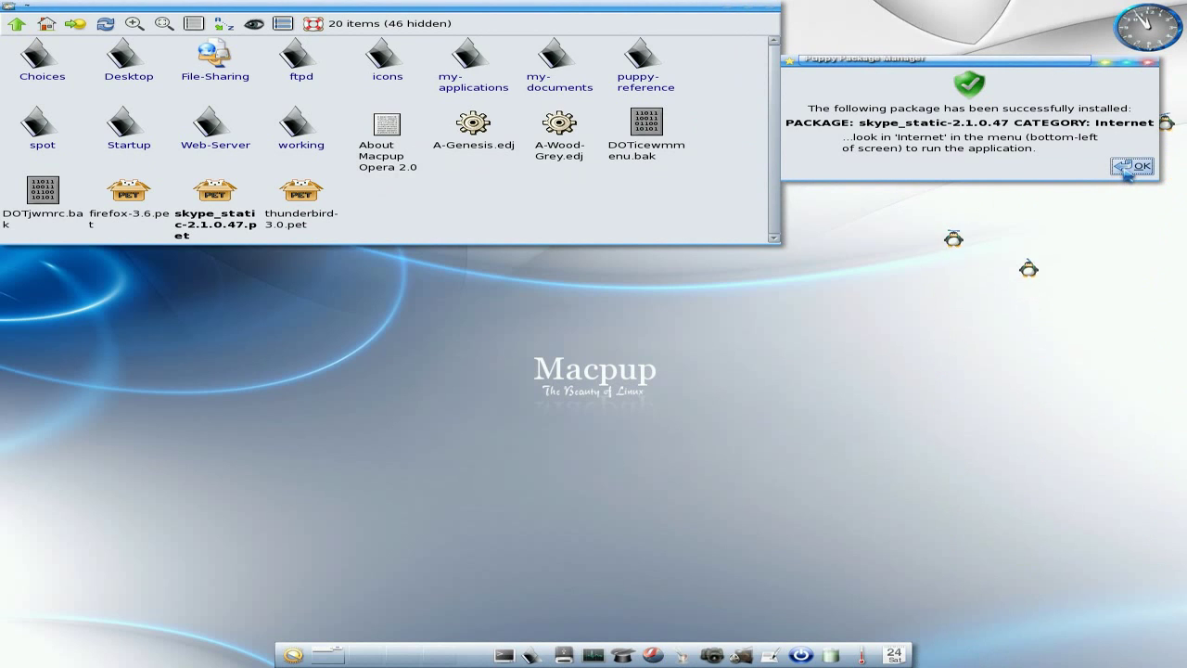
{"action": "left_click", "coordinate": [1129, 169]}
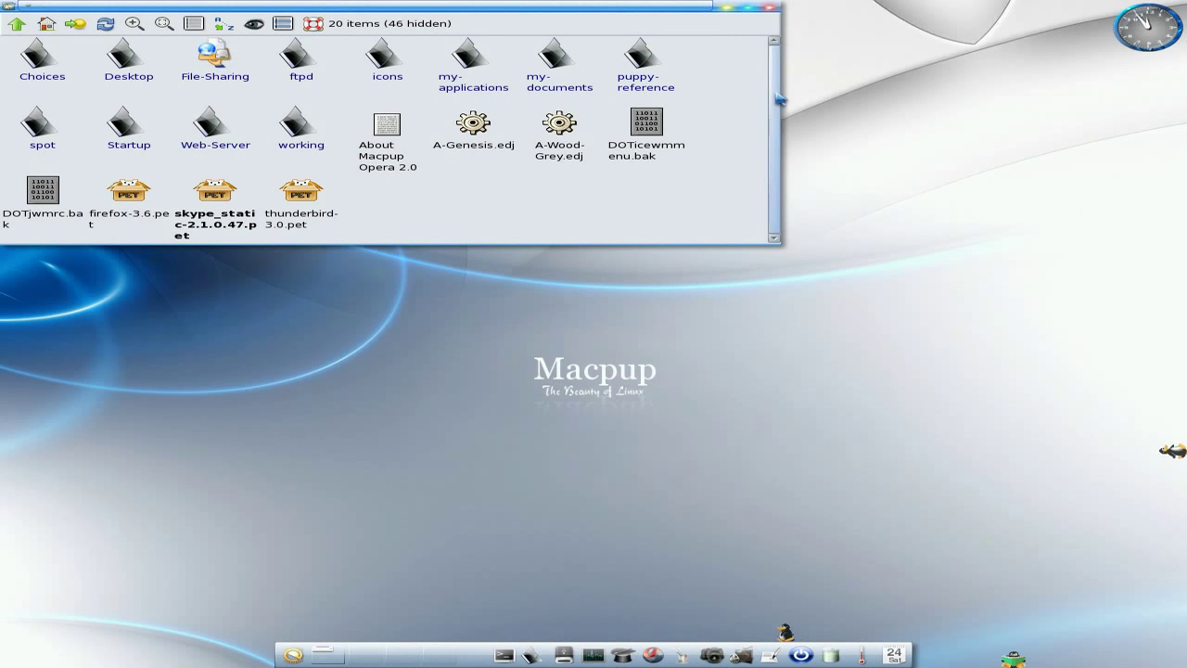
{"action": "left_click", "coordinate": [772, 10]}
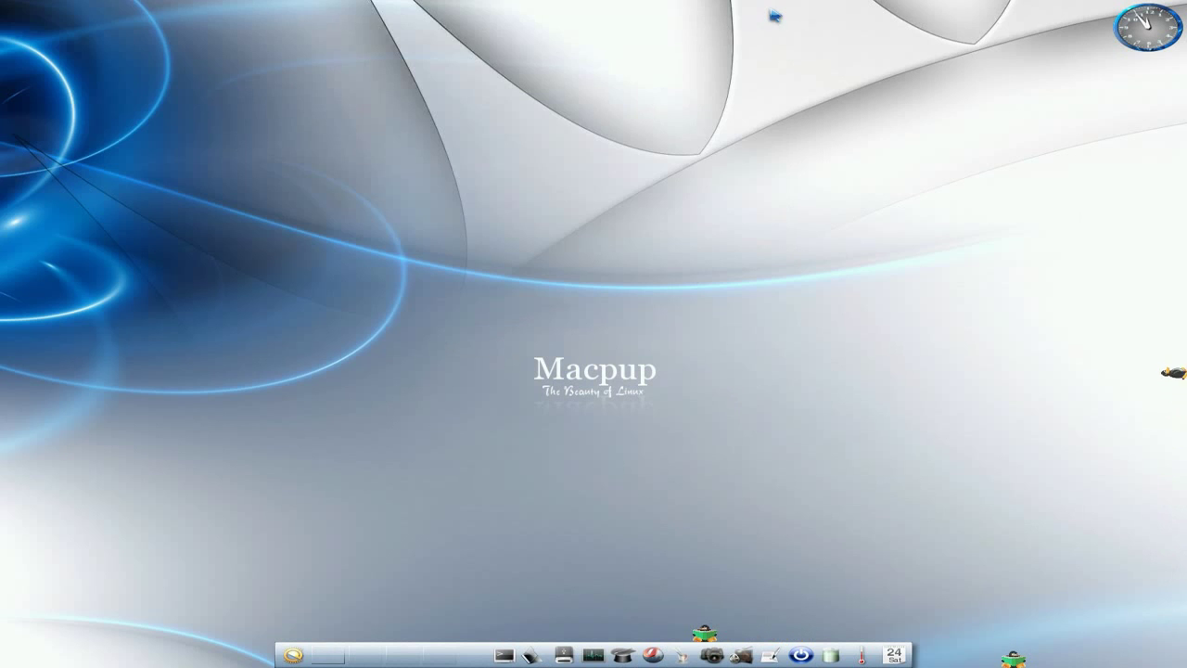
Step: Launch Skype Internet Telephony, accept its End User License Agreement, and close the sign-in window
{"action": "left_click", "coordinate": [430, 224]}
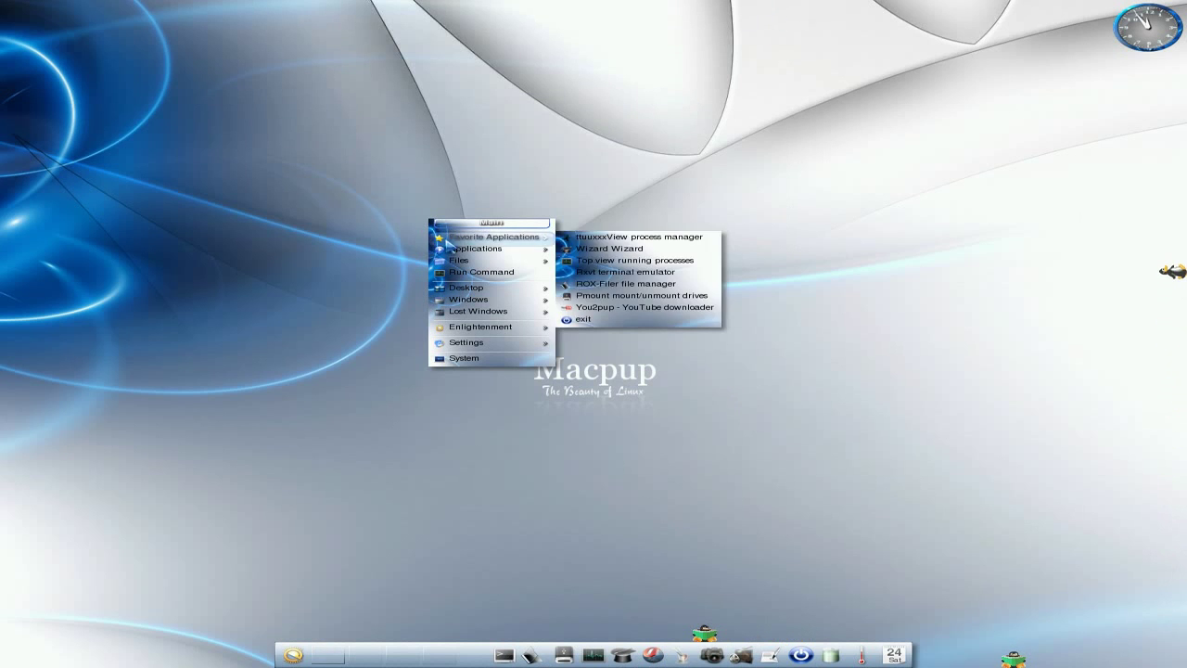
{"action": "mouse_move", "coordinate": [454, 251]}
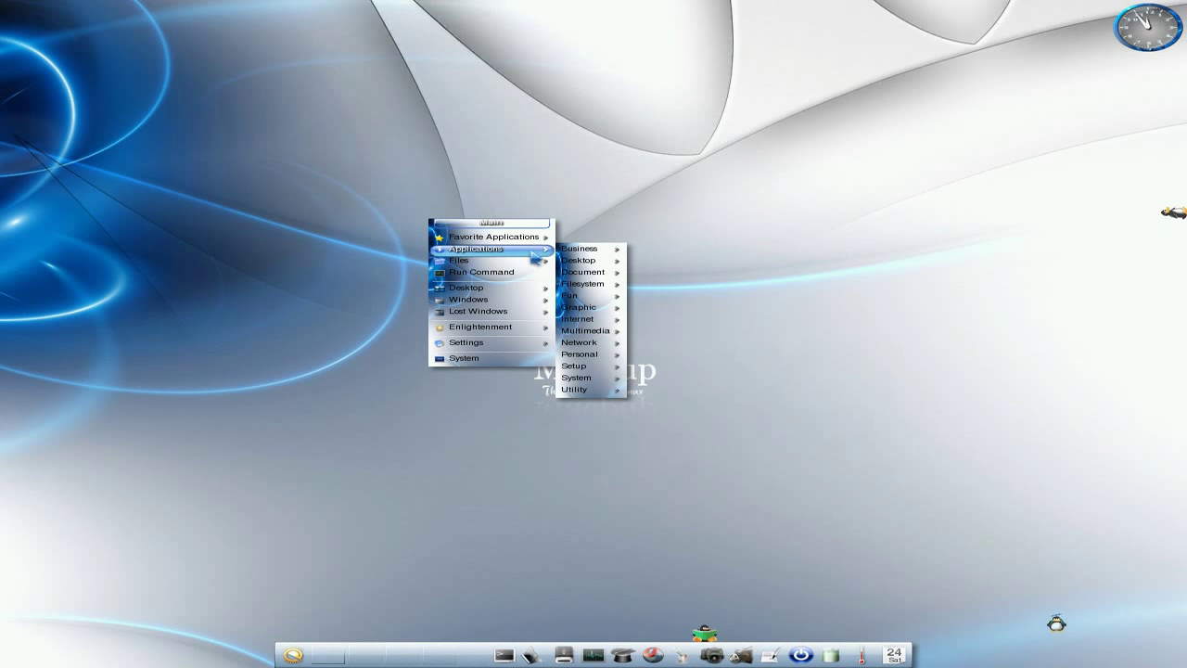
{"action": "mouse_move", "coordinate": [594, 330]}
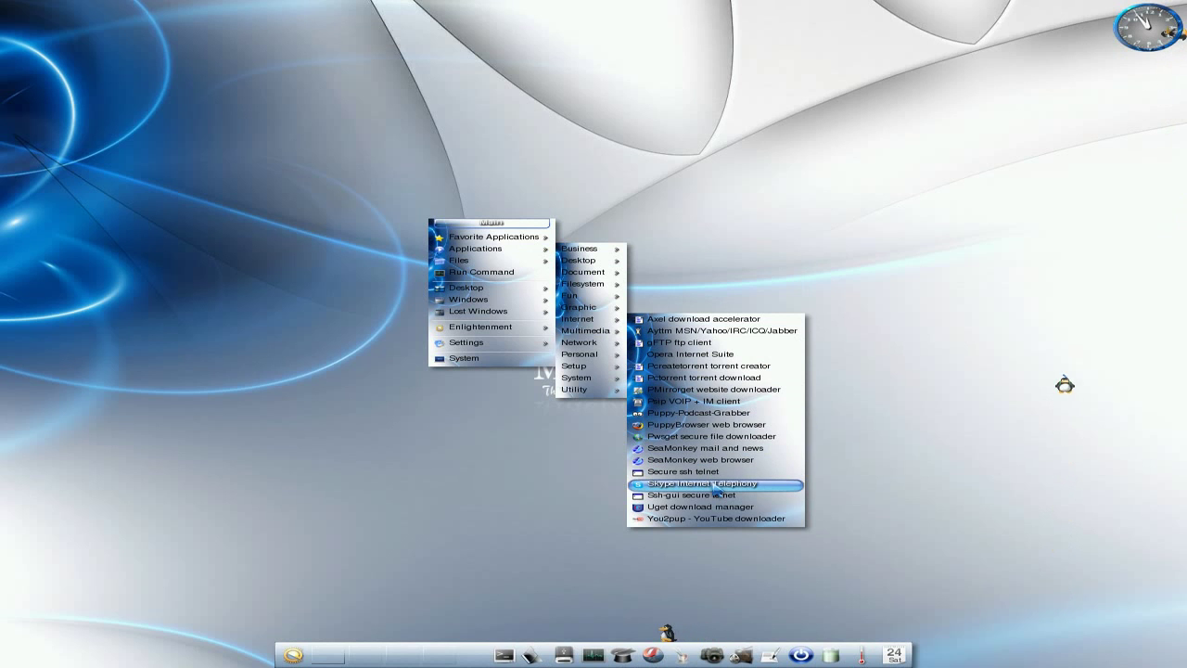
{"action": "left_click", "coordinate": [715, 486]}
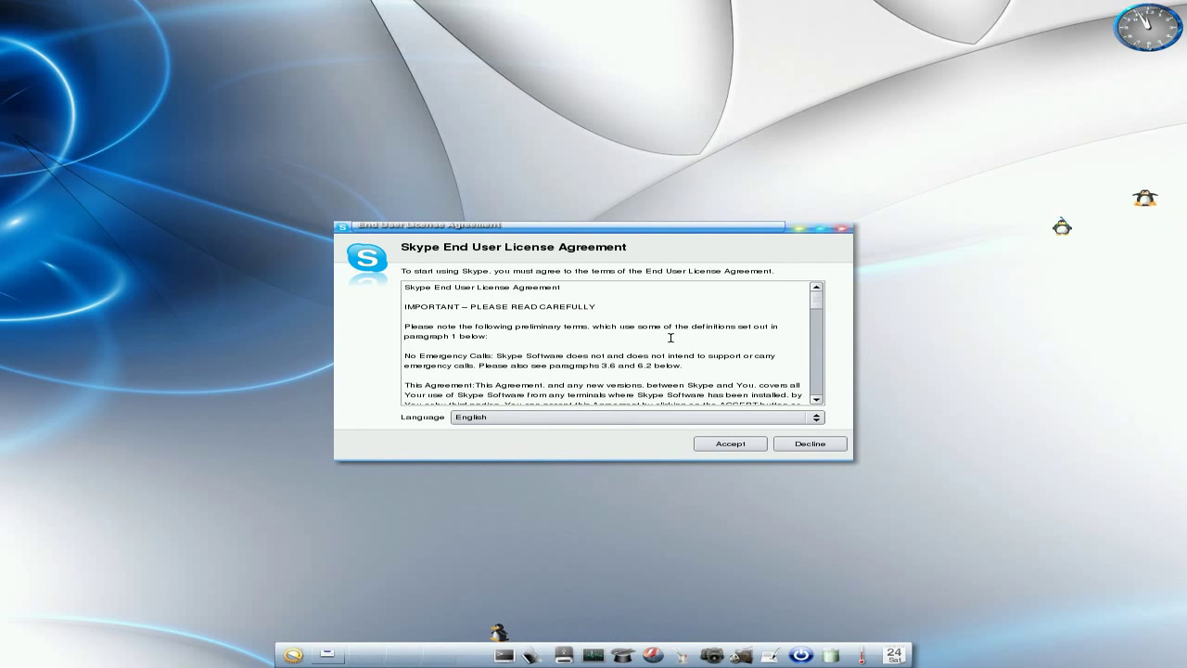
{"action": "left_click", "coordinate": [728, 444]}
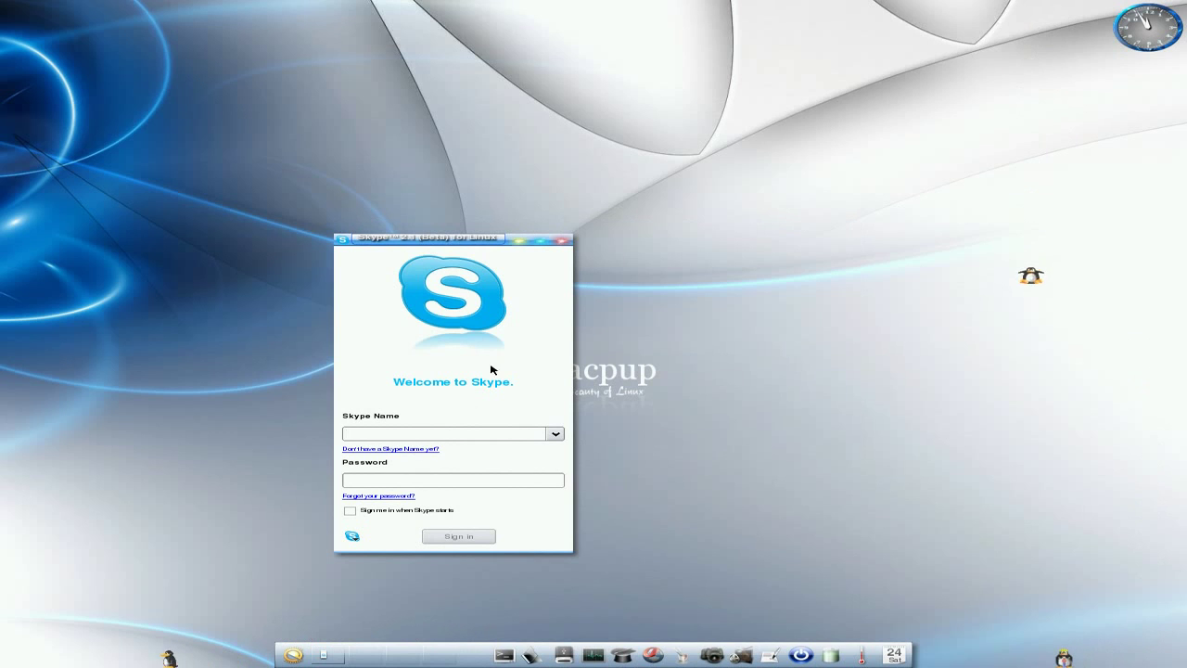
{"action": "left_click", "coordinate": [562, 243]}
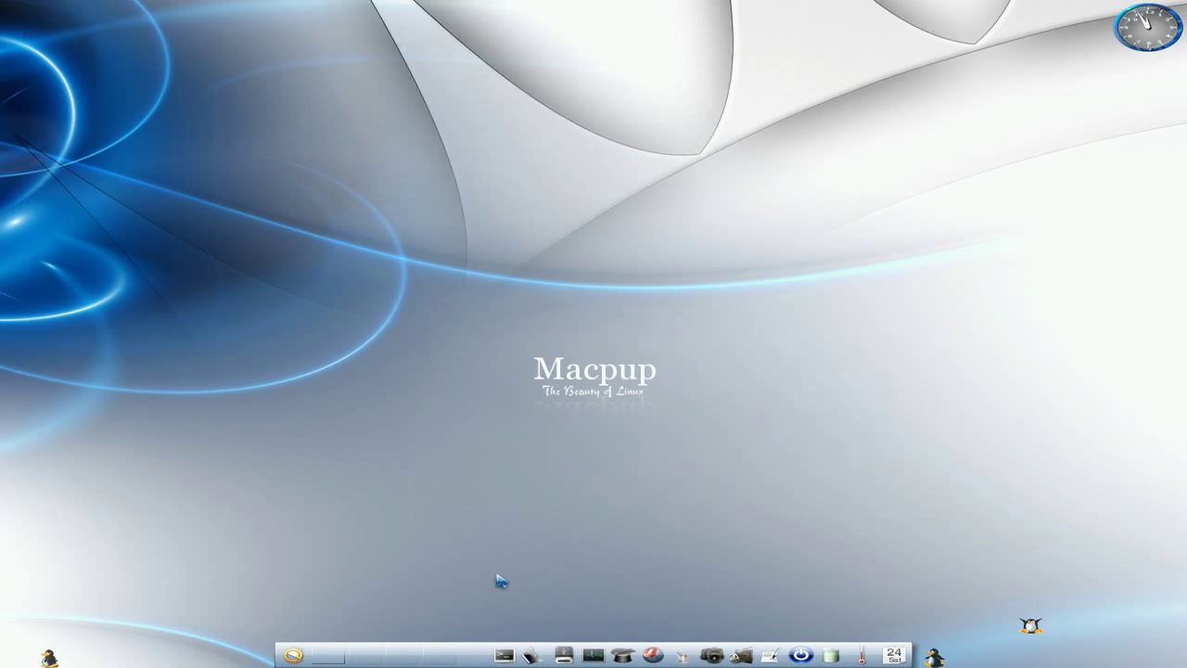
Step: Open two file manager windows side by side on the home folder and bring one to the hidden folder ~/.e/e/themes
{"action": "left_click", "coordinate": [534, 651]}
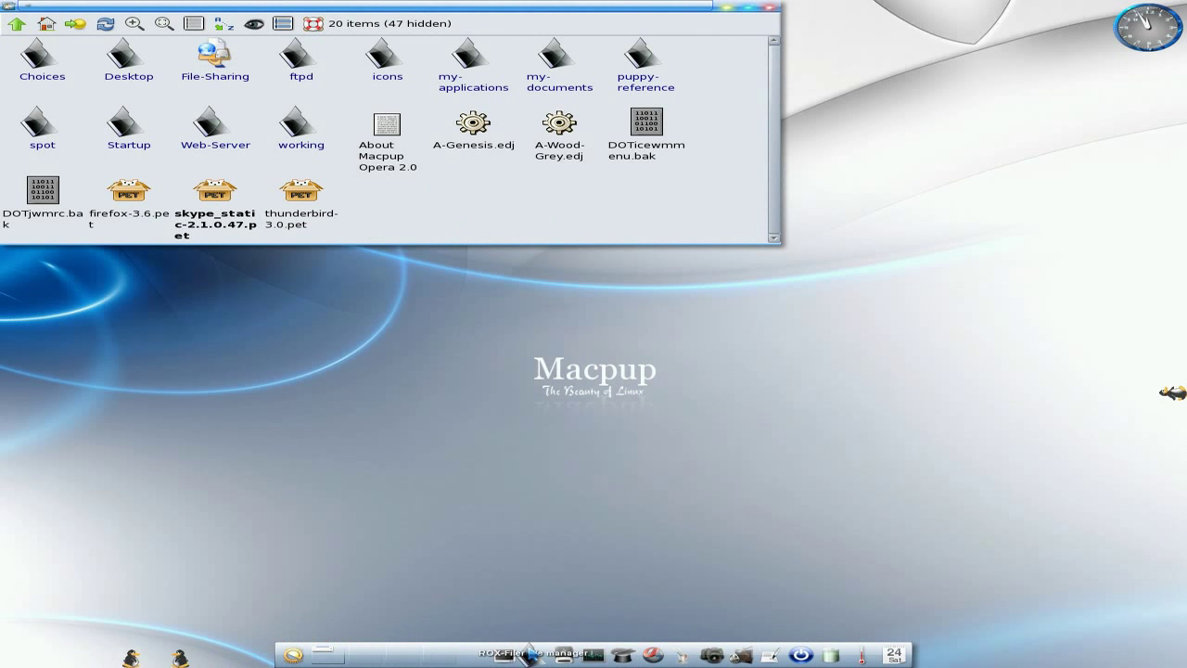
{"action": "left_click", "coordinate": [533, 652]}
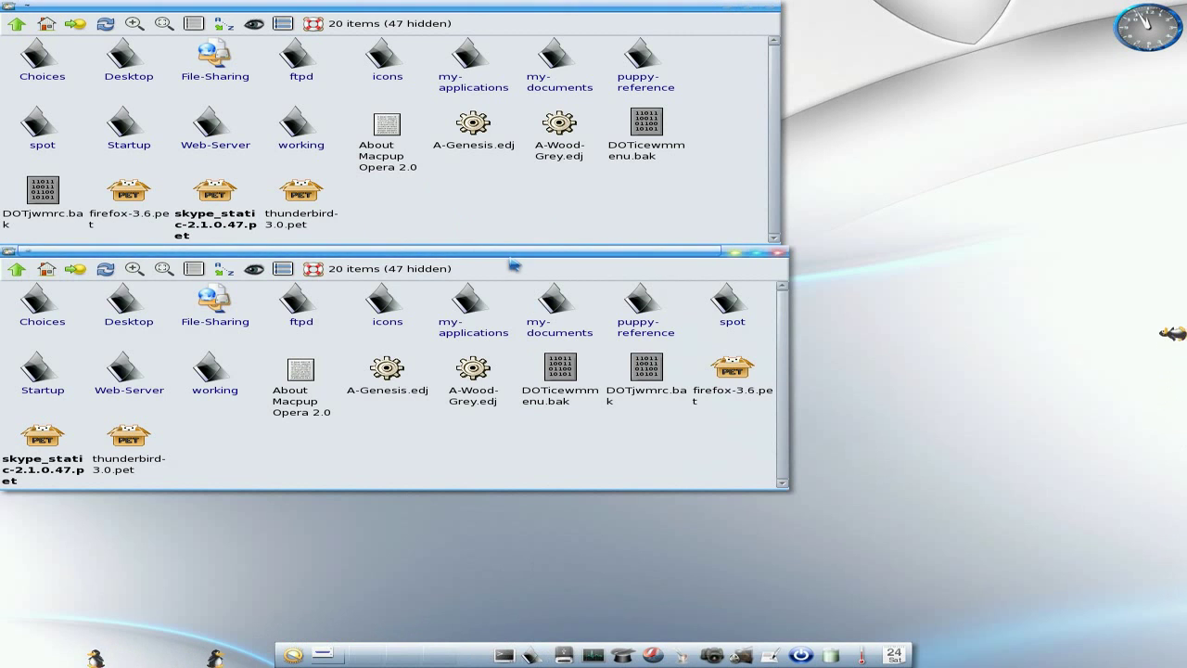
{"action": "left_click_drag", "start_coordinate": [512, 252], "coordinate": [800, 309]}
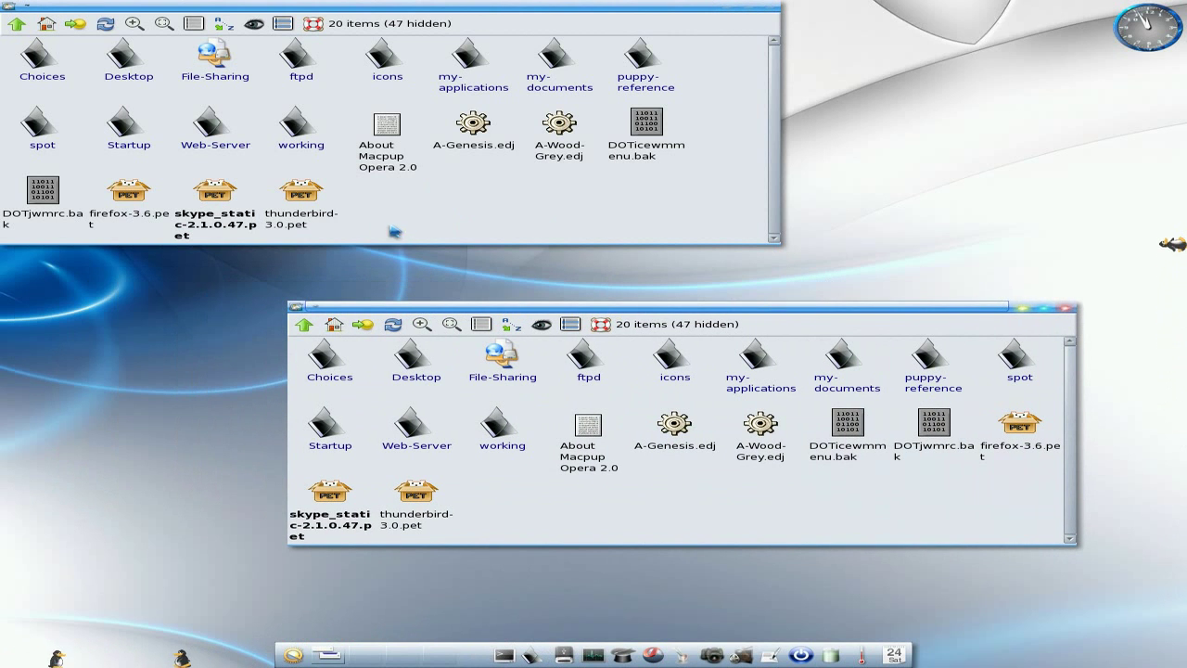
{"action": "left_click", "coordinate": [254, 25]}
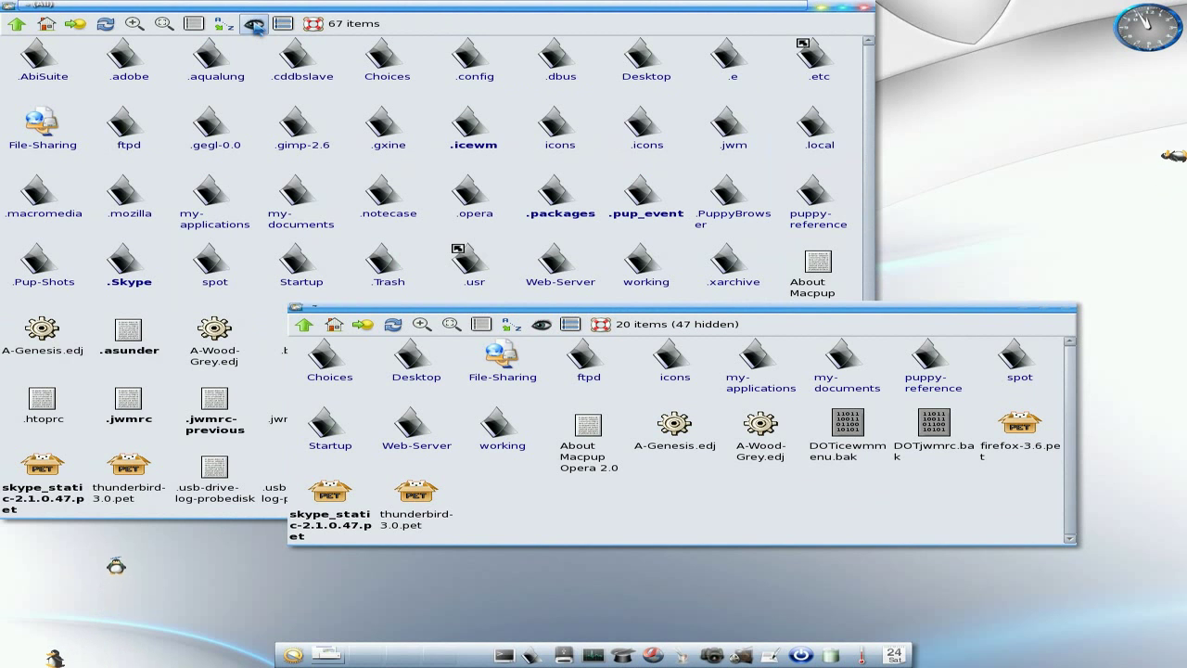
{"action": "left_click", "coordinate": [728, 63]}
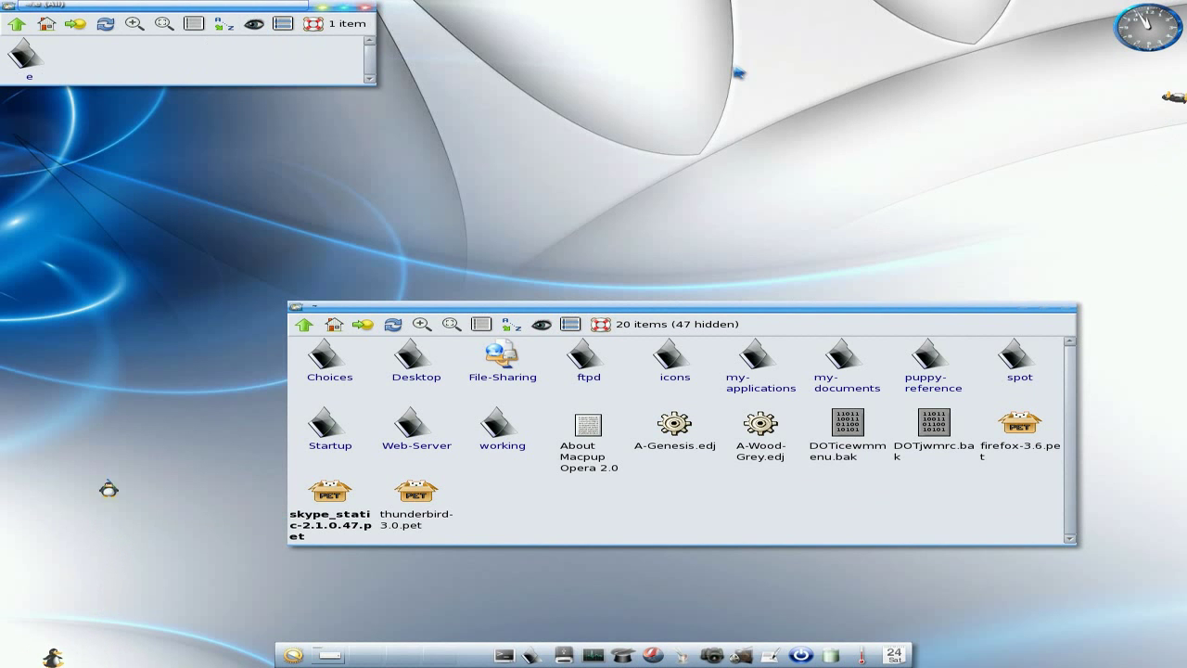
{"action": "left_click", "coordinate": [23, 57]}
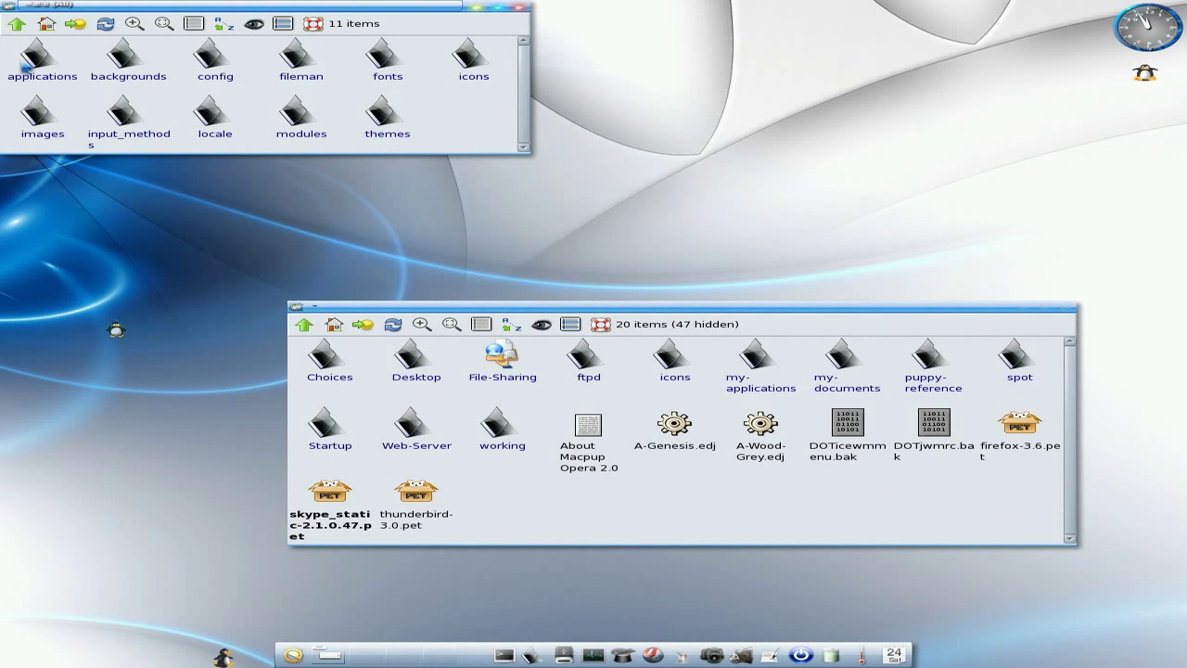
{"action": "left_click", "coordinate": [392, 124]}
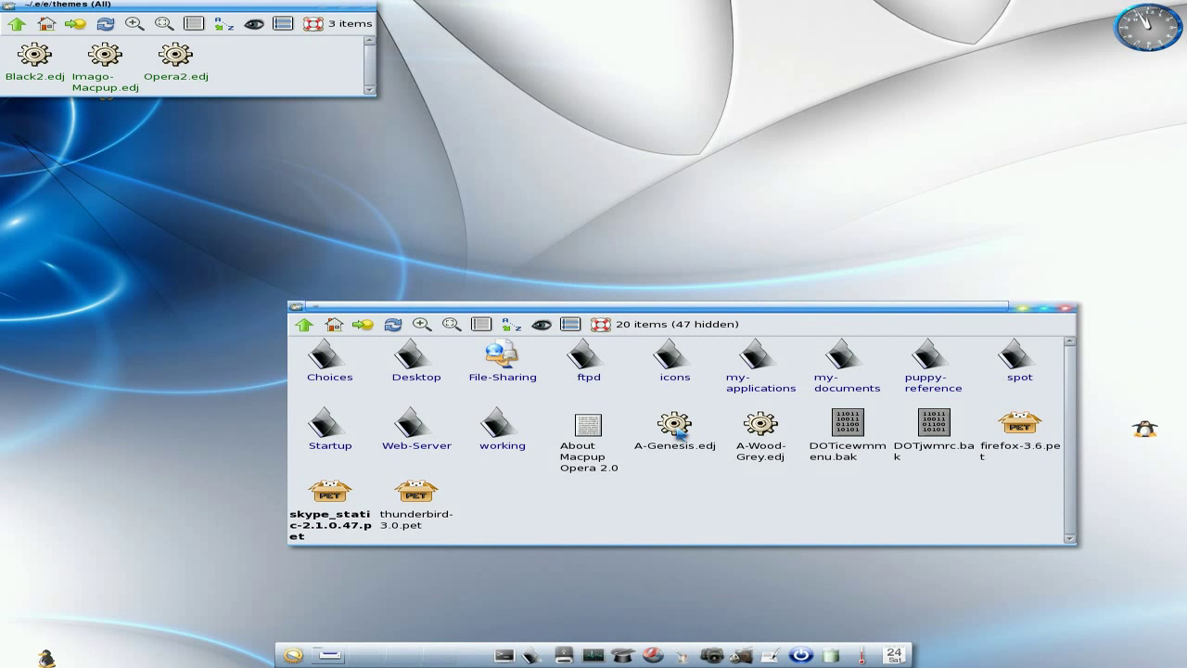
Step: Move A-Genesis.edj and A-Wood-Grey.edj from the home folder into ~/.e/e/themes and close both file manager windows
{"action": "left_click_drag", "start_coordinate": [676, 426], "coordinate": [228, 57]}
{"action": "left_click", "coordinate": [228, 54]}
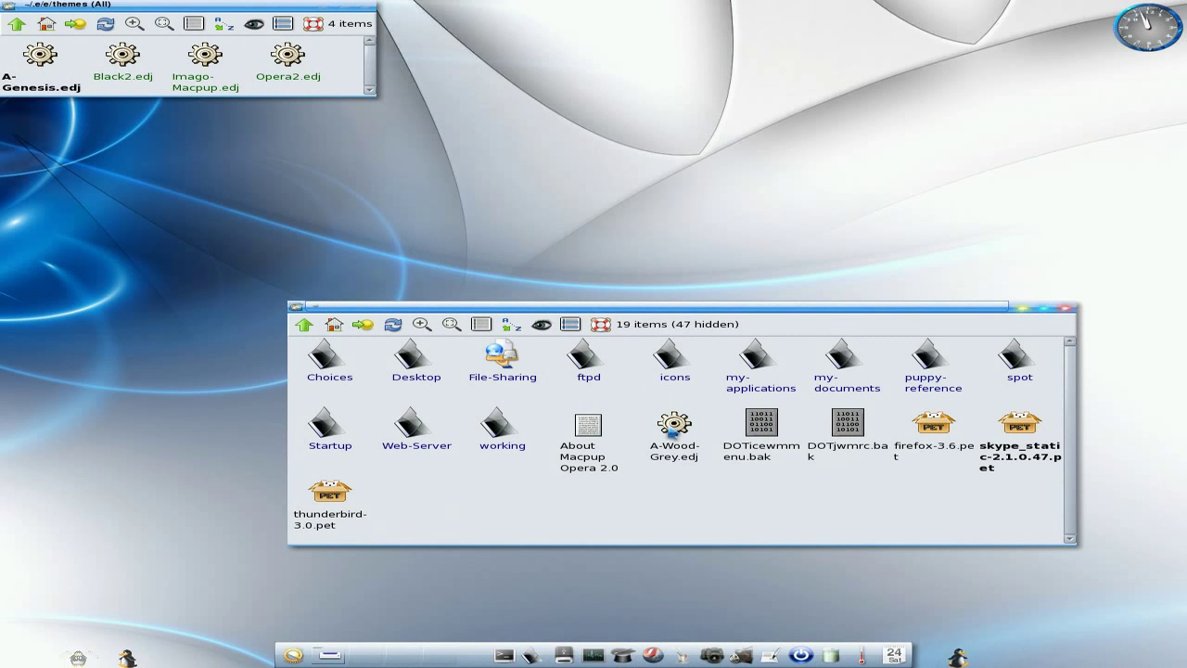
{"action": "left_click_drag", "start_coordinate": [674, 424], "coordinate": [324, 61]}
{"action": "left_click", "coordinate": [325, 61]}
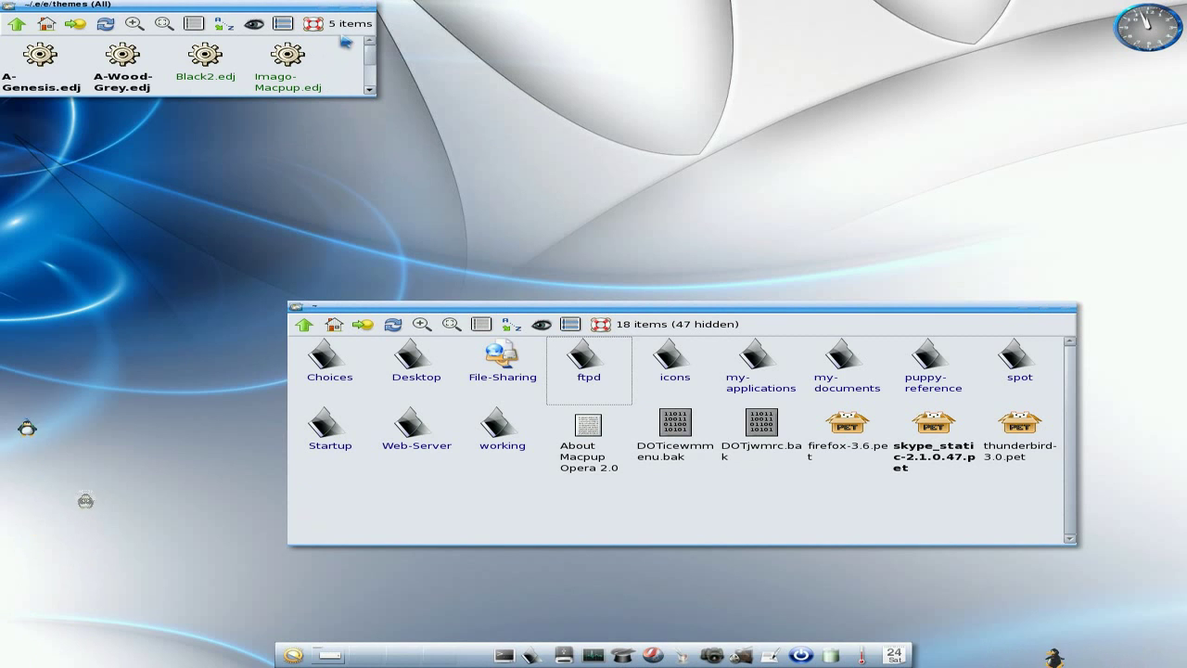
{"action": "left_click", "coordinate": [366, 8]}
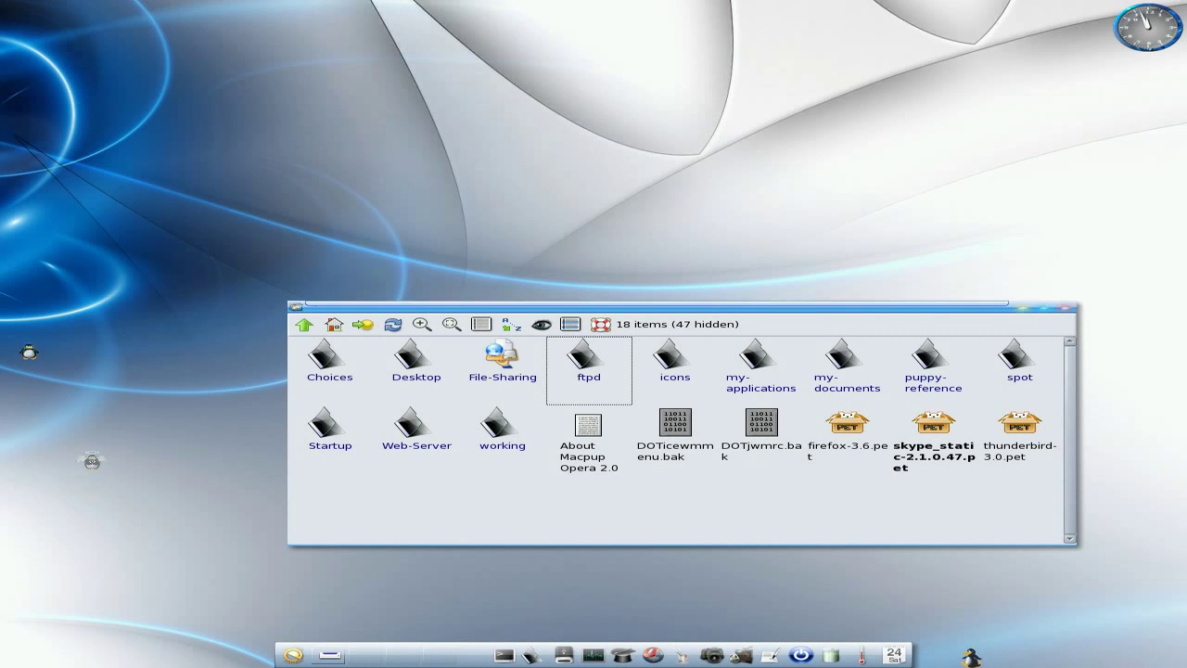
{"action": "left_click", "coordinate": [1066, 307]}
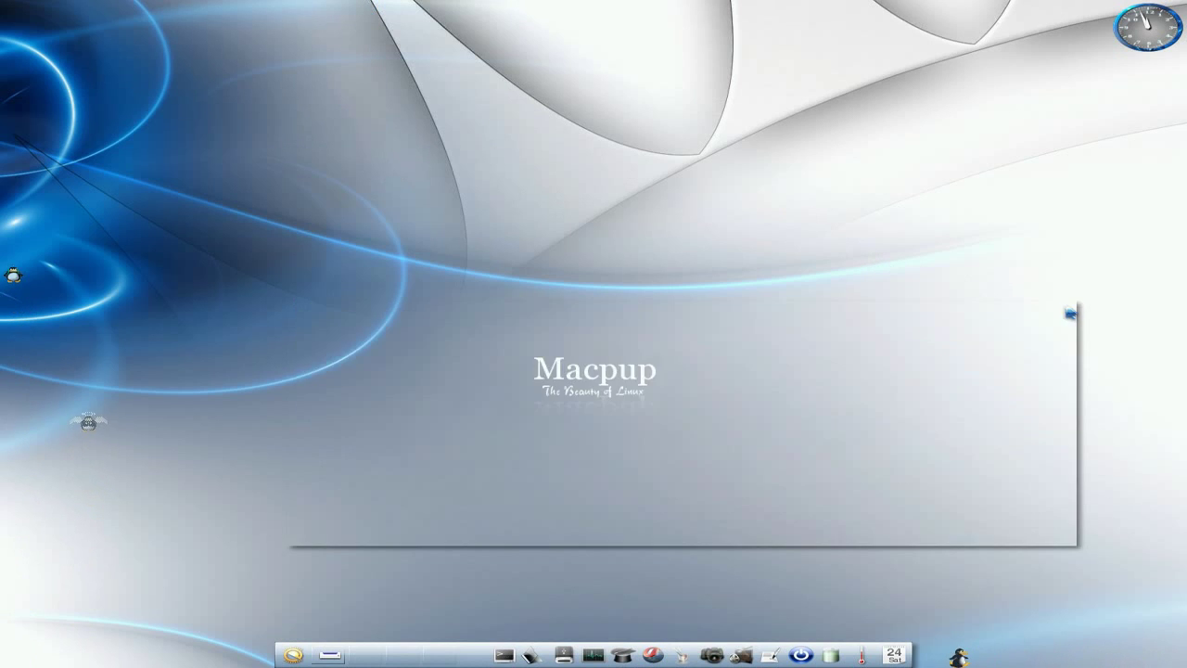
Step: Preview the Imago-Macpup, Black2 and A-Genesis personal themes in the Theme Selector, and apply the A-Wood-Grey theme to the desktop
{"action": "left_click", "coordinate": [520, 196]}
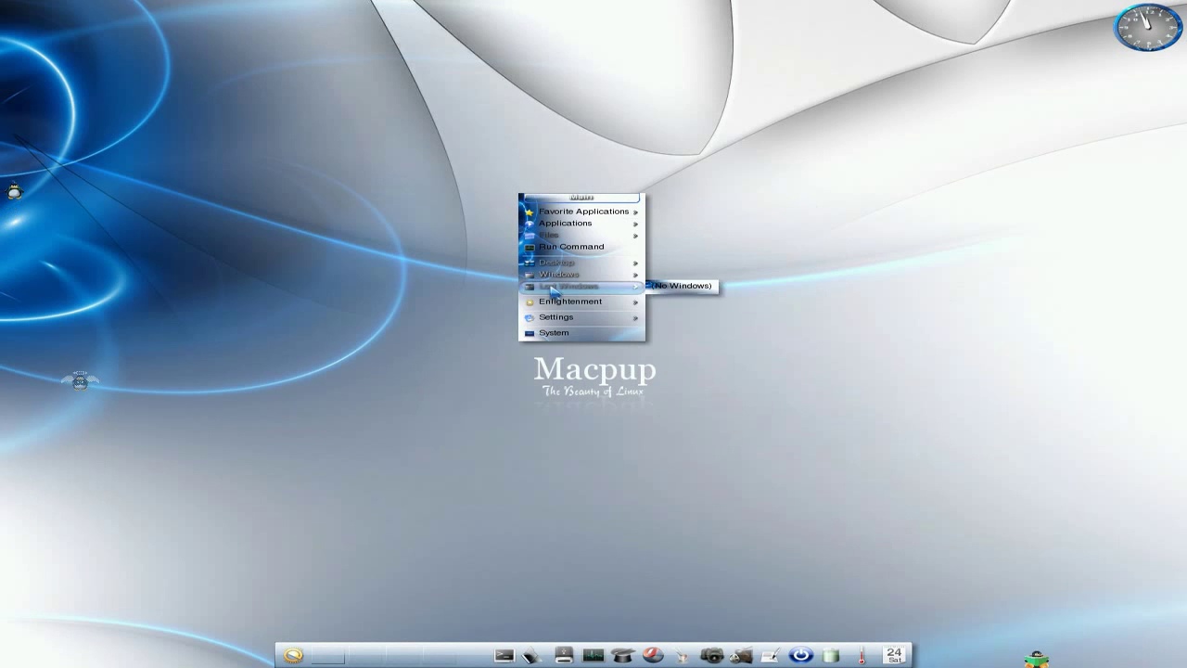
{"action": "mouse_move", "coordinate": [563, 322]}
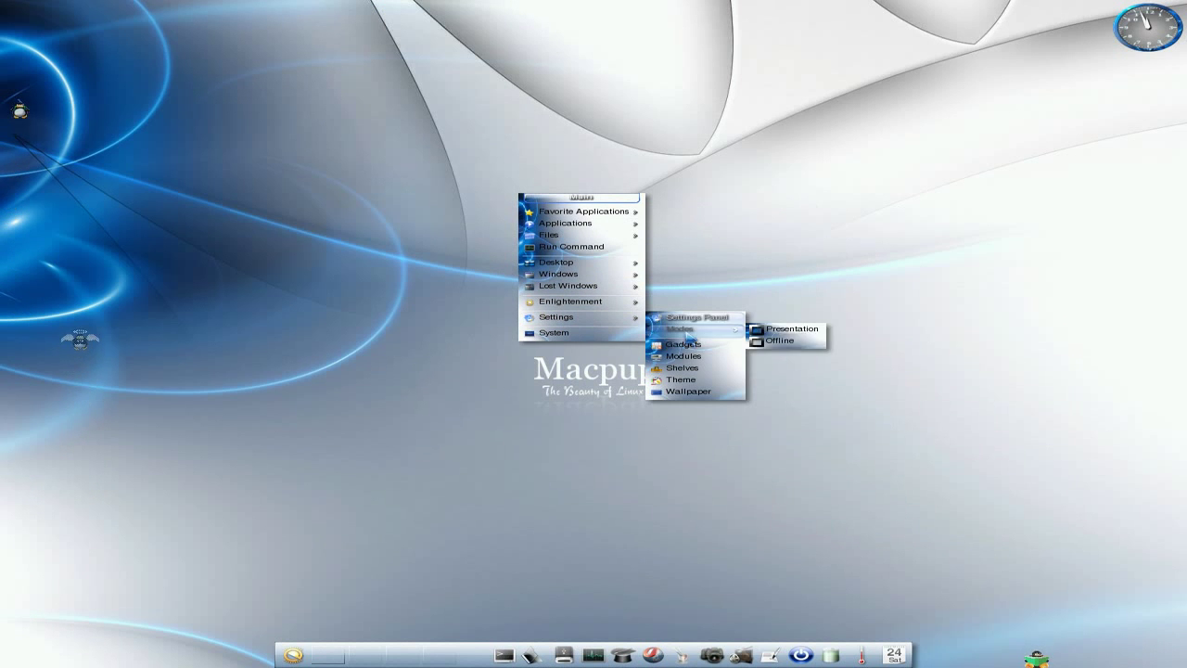
{"action": "left_click", "coordinate": [691, 380]}
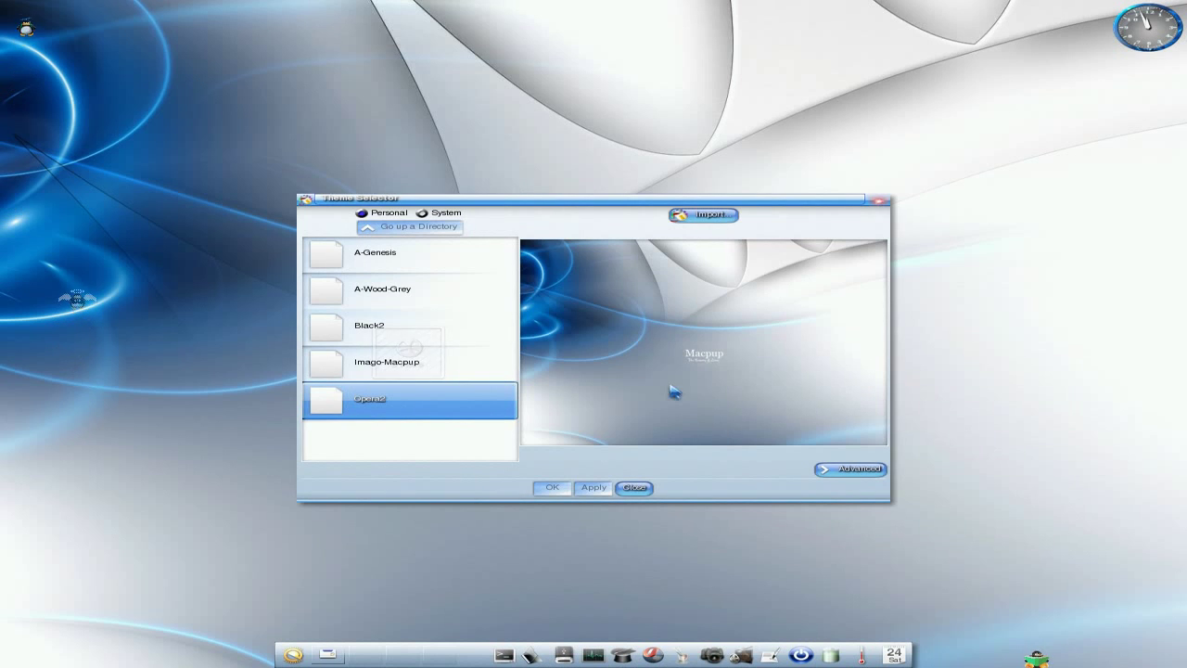
{"action": "left_click", "coordinate": [423, 370]}
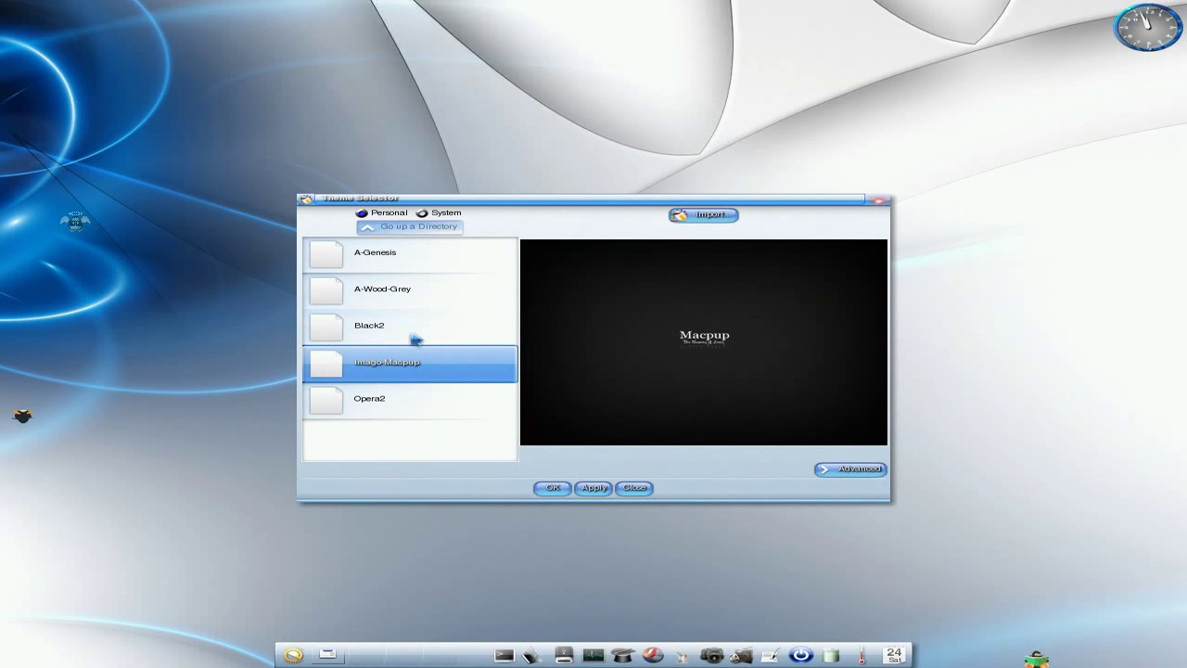
{"action": "left_click", "coordinate": [415, 340]}
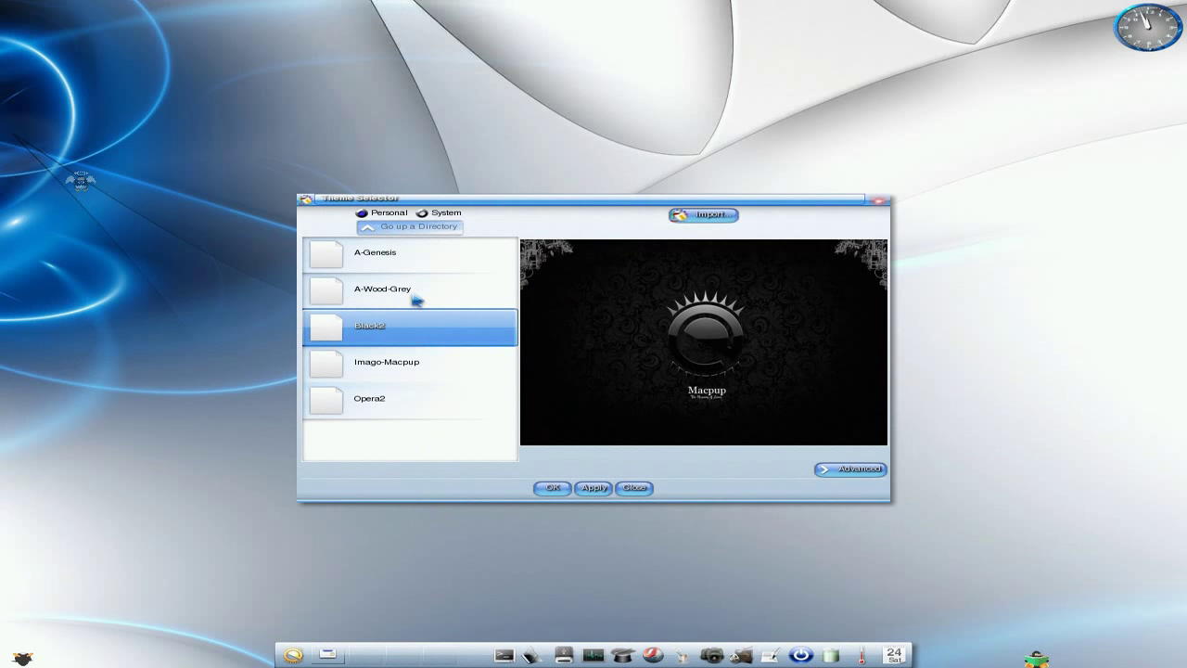
{"action": "left_click", "coordinate": [416, 298]}
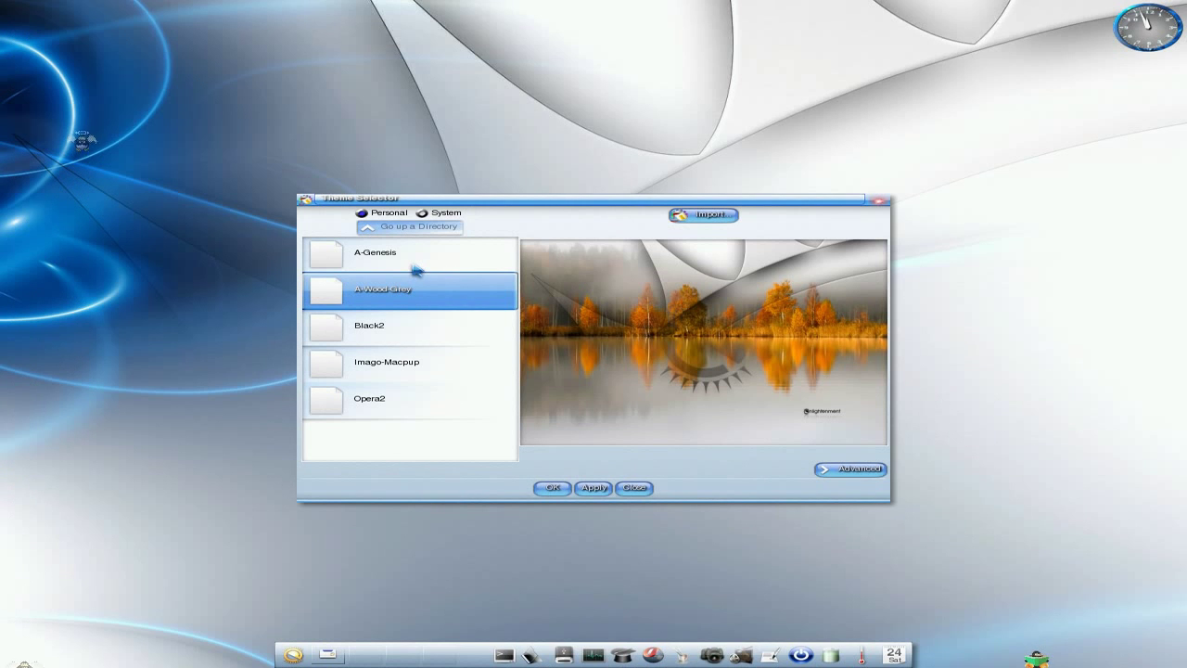
{"action": "left_click", "coordinate": [416, 267]}
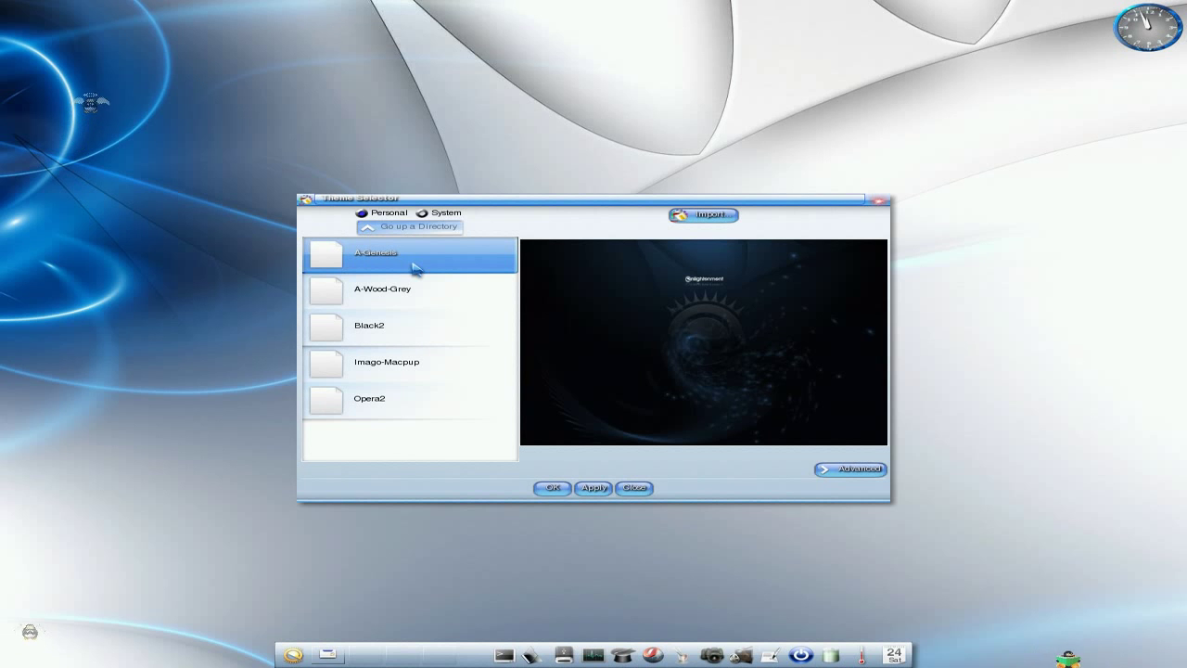
{"action": "left_click", "coordinate": [414, 295]}
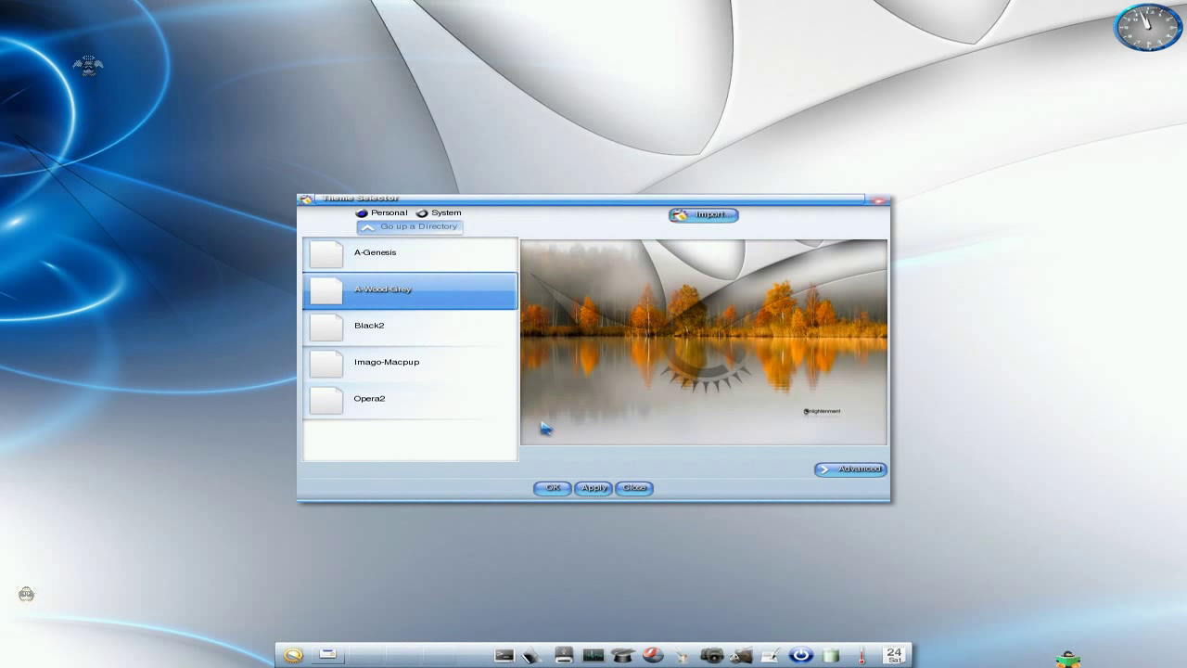
{"action": "left_click", "coordinate": [548, 490]}
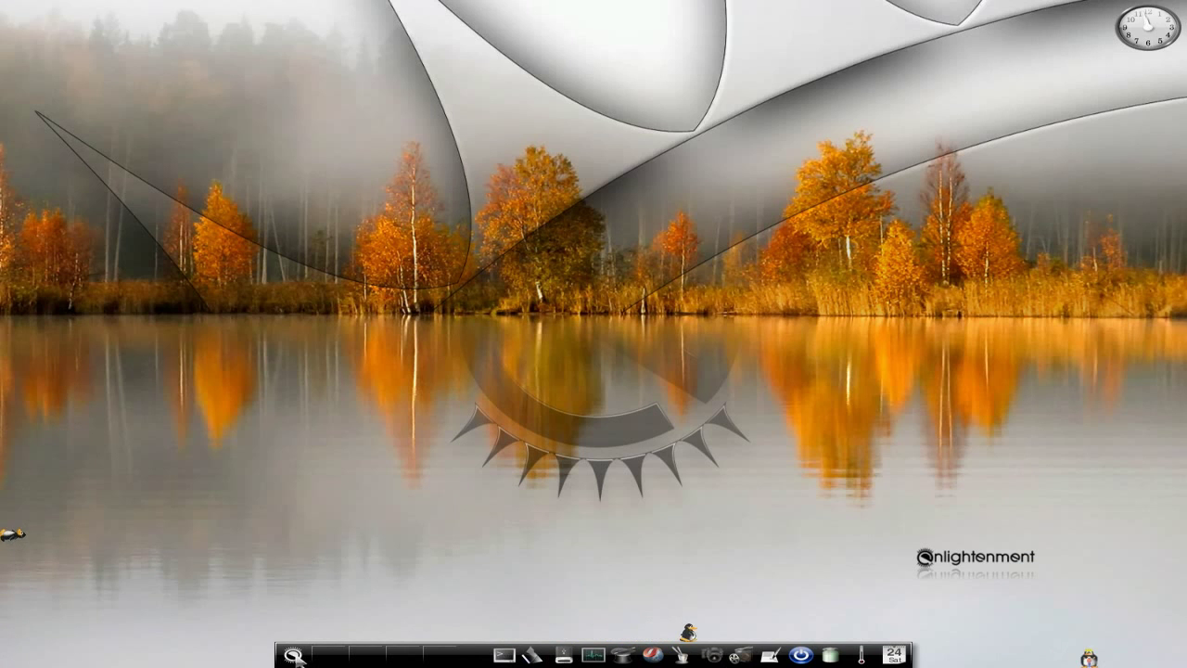
Step: Unload the Penguins module in the Module Settings and close the dialog
{"action": "left_click", "coordinate": [607, 242]}
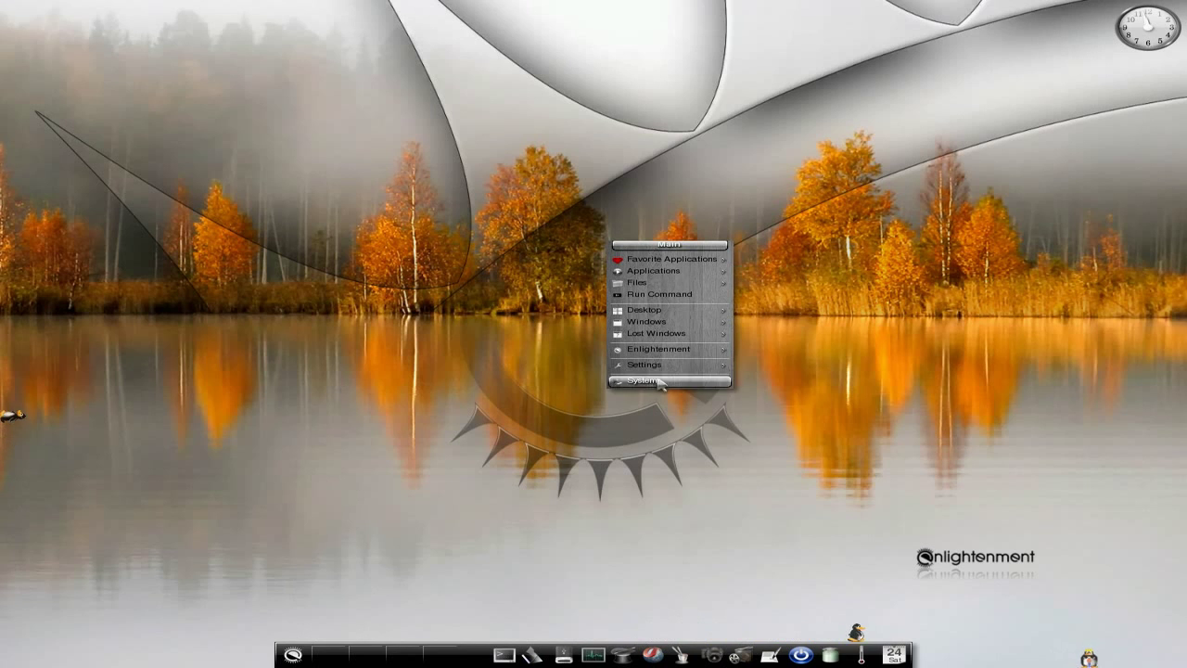
{"action": "mouse_move", "coordinate": [714, 364]}
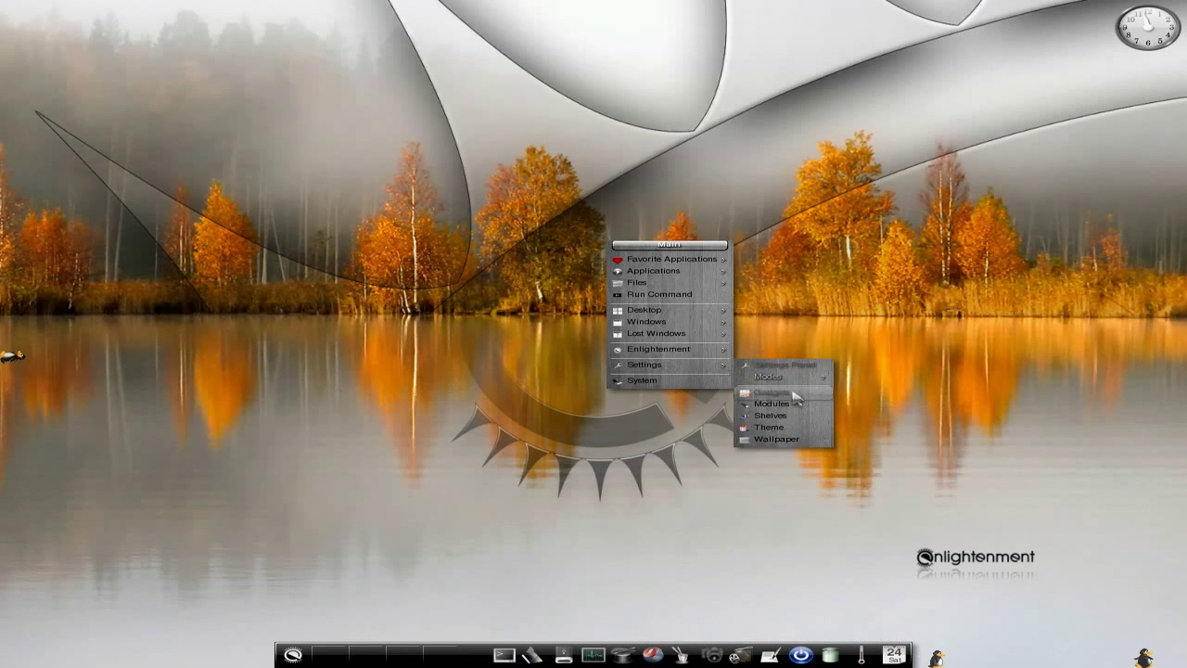
{"action": "left_click", "coordinate": [793, 405]}
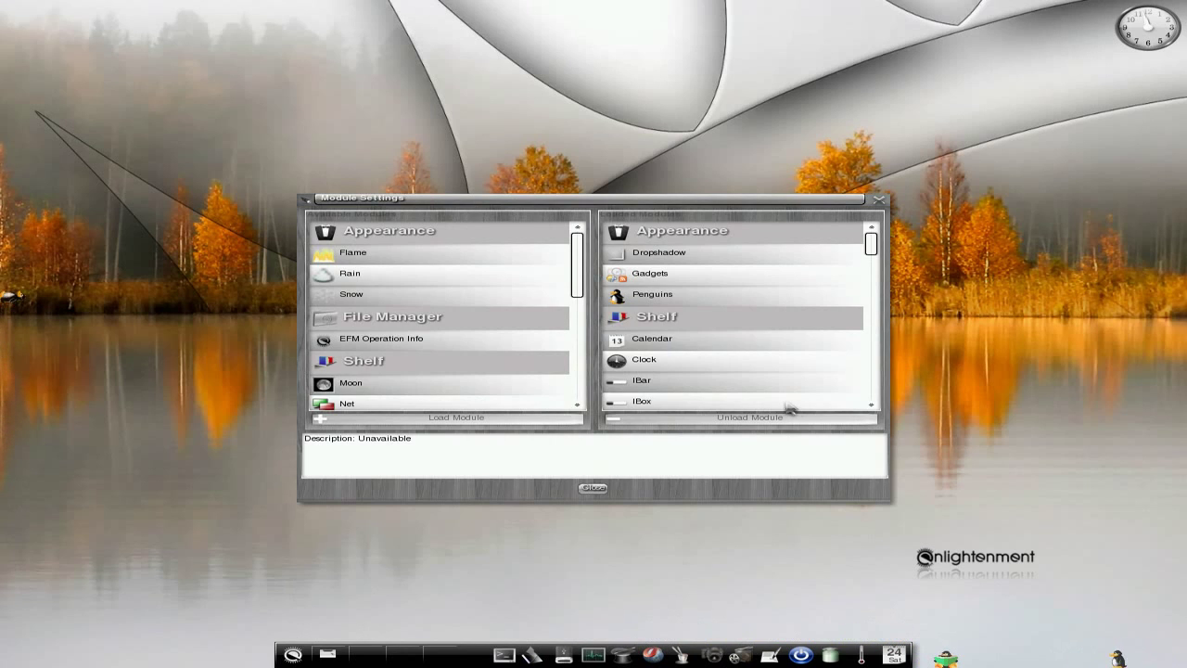
{"action": "left_click", "coordinate": [693, 295]}
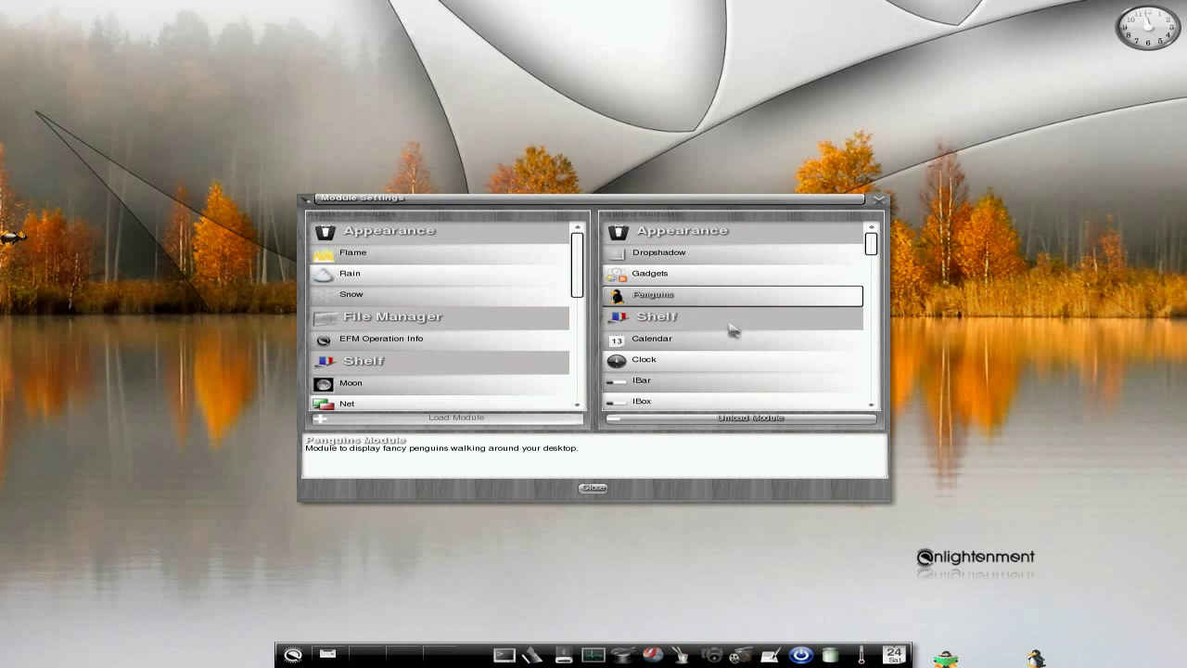
{"action": "left_click", "coordinate": [746, 418]}
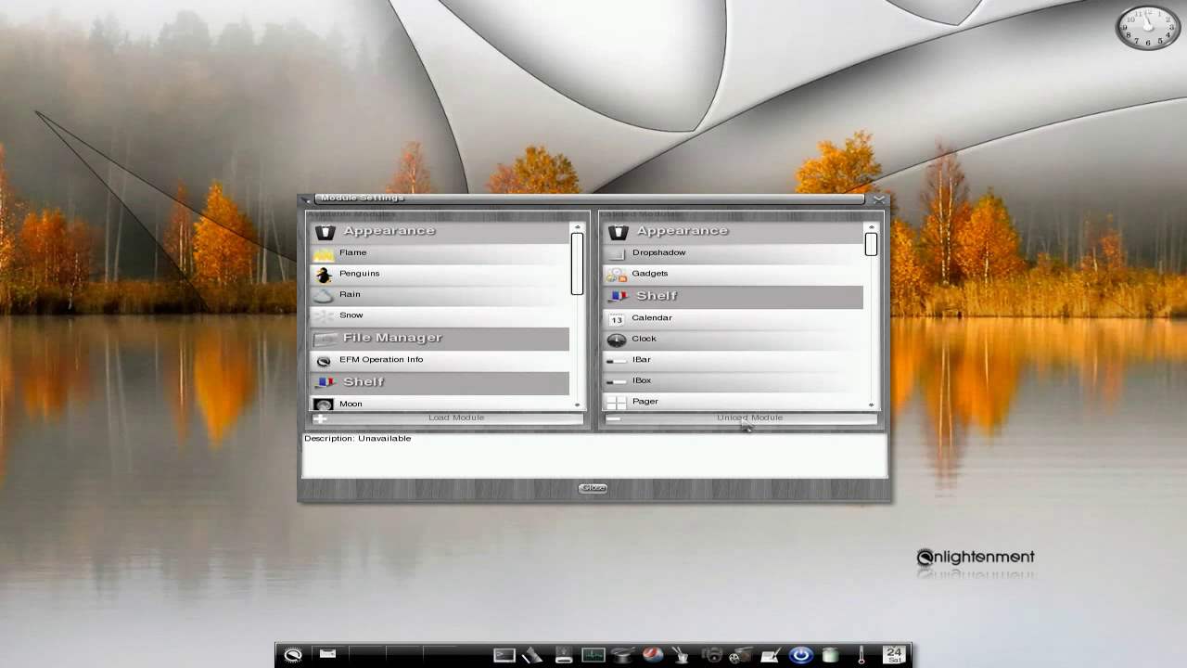
{"action": "left_click", "coordinate": [594, 489]}
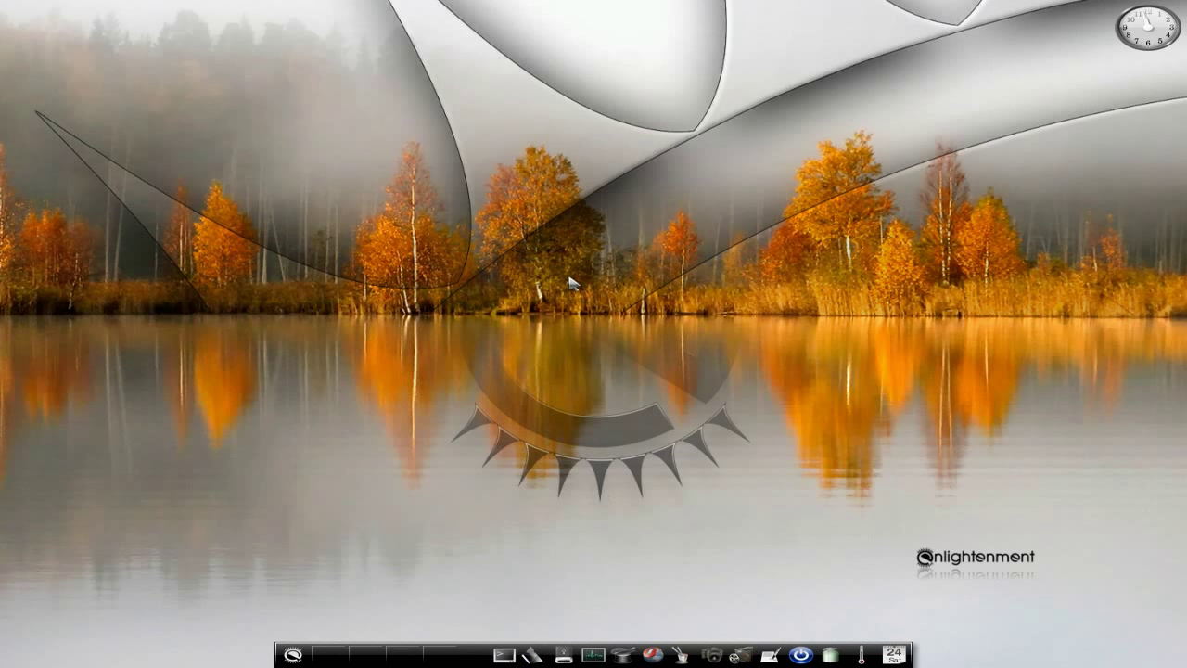
Step: Apply the personal theme A-Genesis to the desktop through the Theme Selector
{"action": "left_click", "coordinate": [538, 239]}
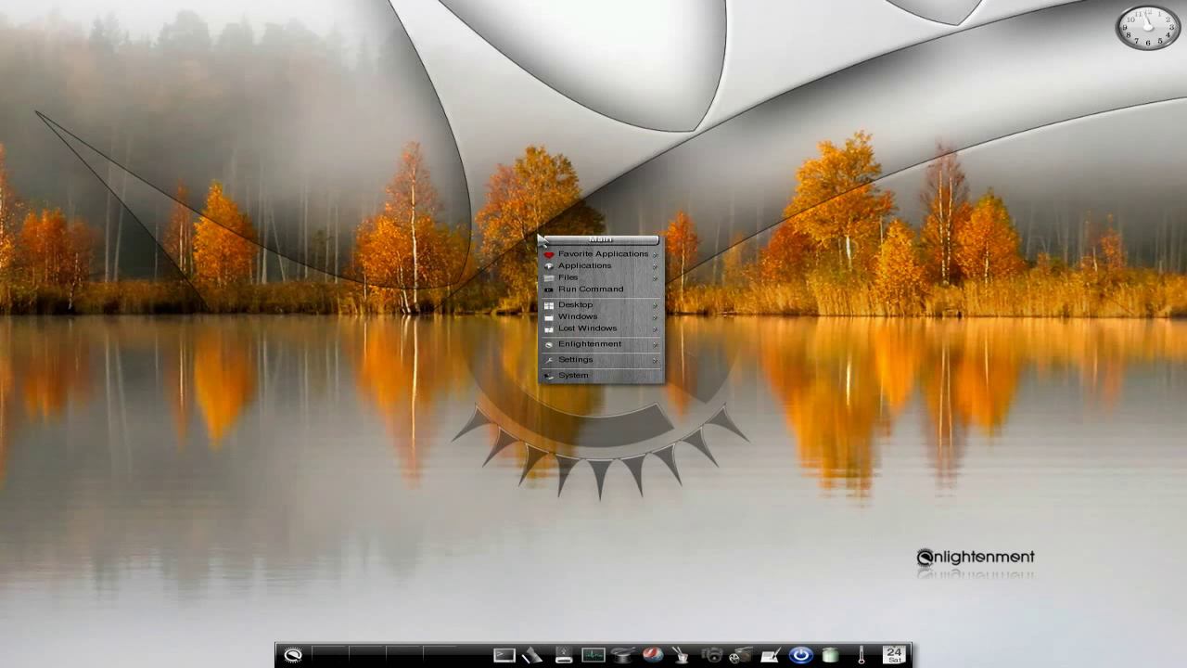
{"action": "mouse_move", "coordinate": [581, 349]}
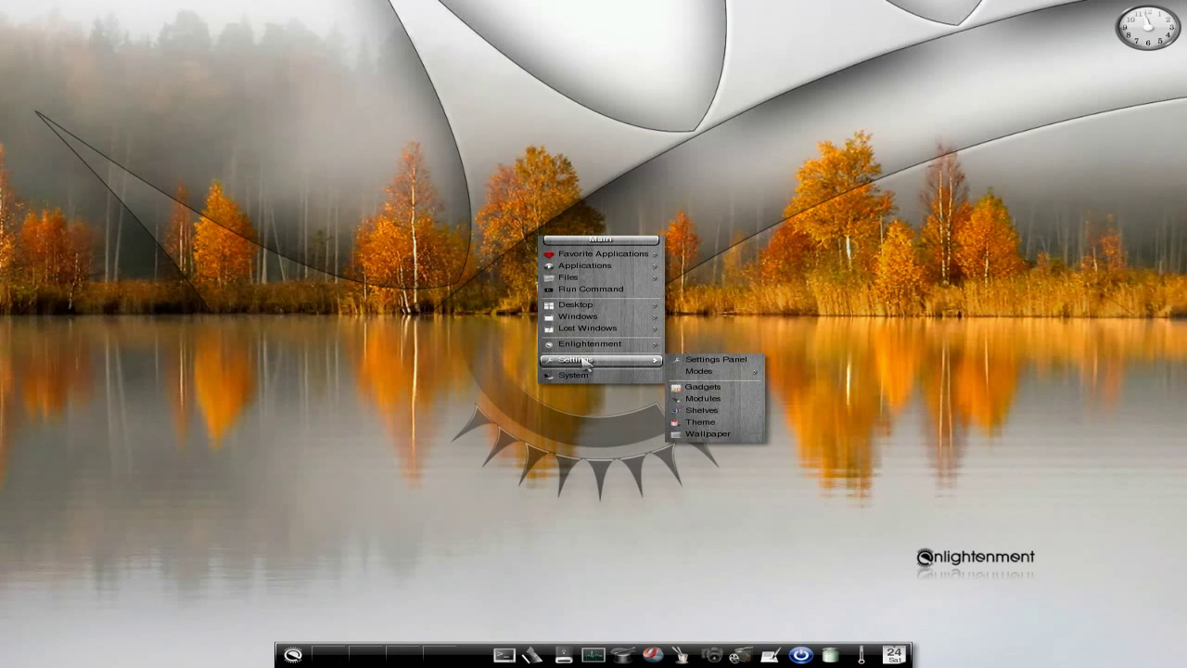
{"action": "left_click", "coordinate": [726, 423]}
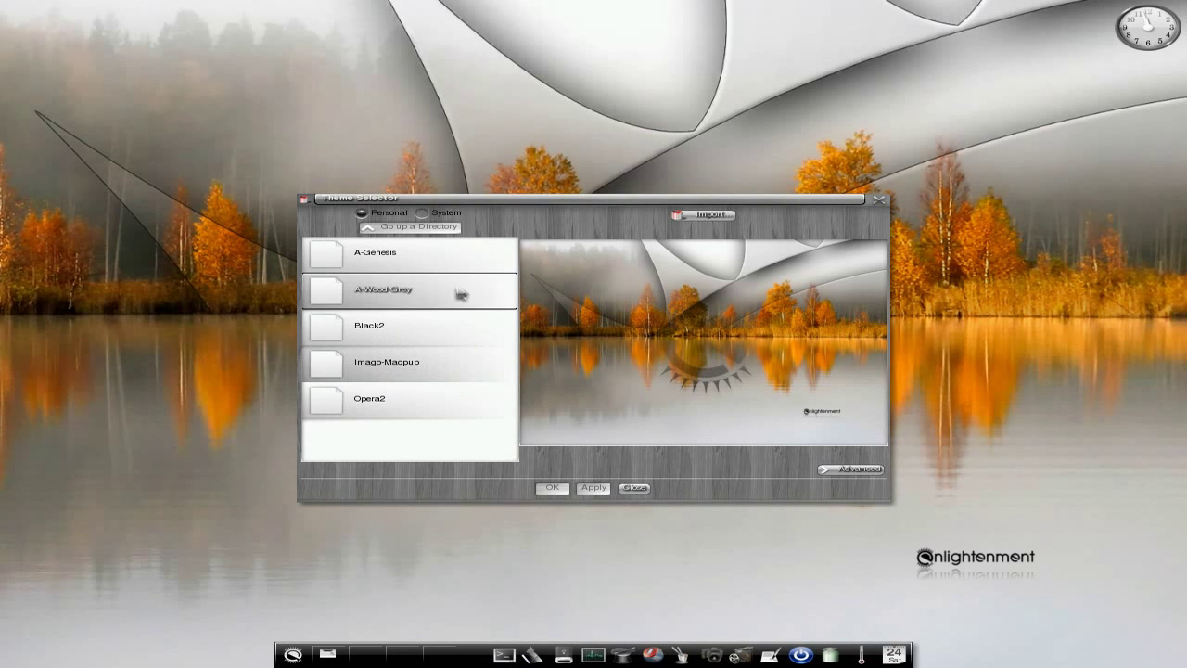
{"action": "left_click", "coordinate": [449, 267]}
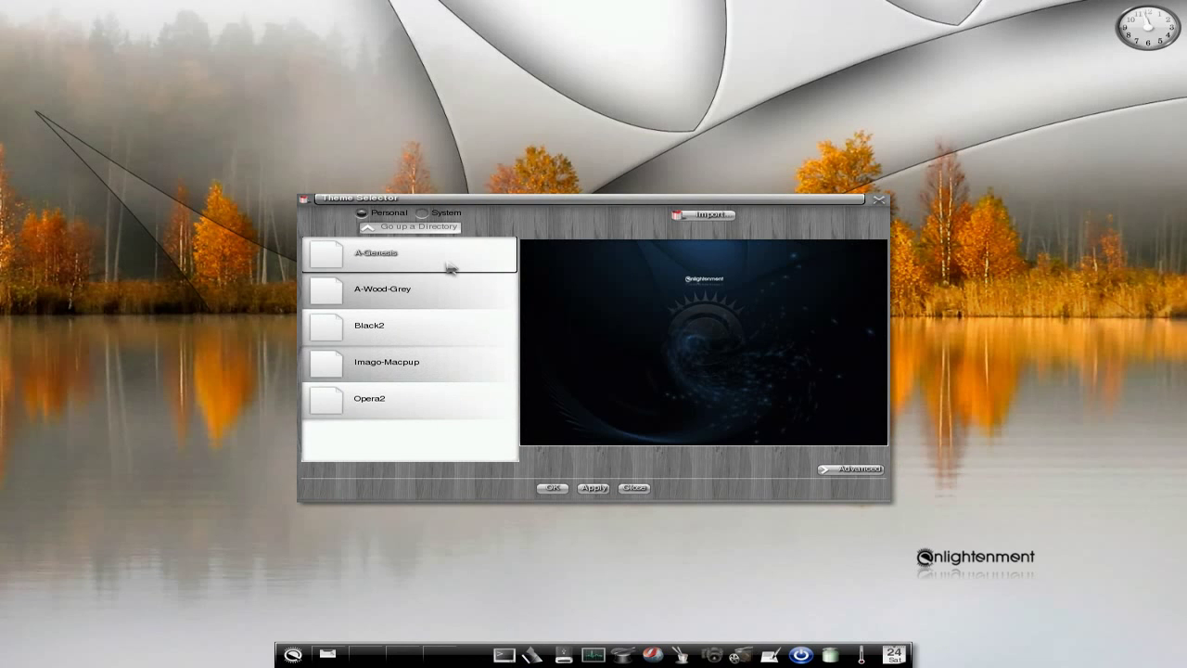
{"action": "left_click", "coordinate": [558, 488]}
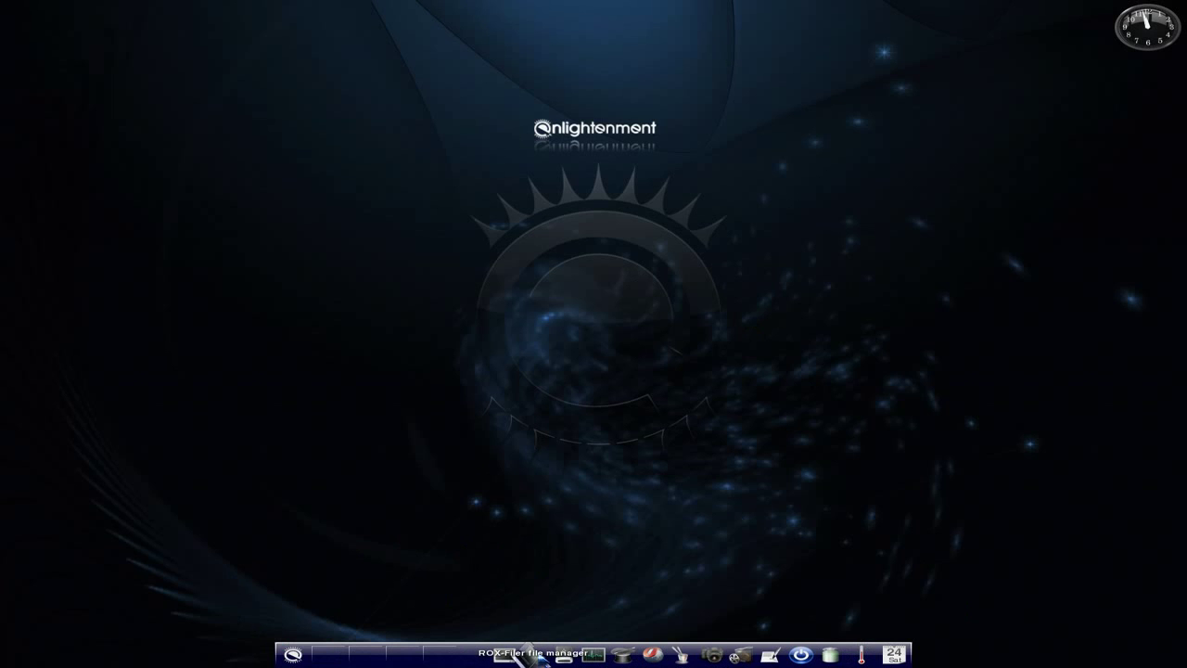
Step: Install the firefox-3.6.pet package from the home folder and close the file manager window
{"action": "left_click", "coordinate": [529, 649]}
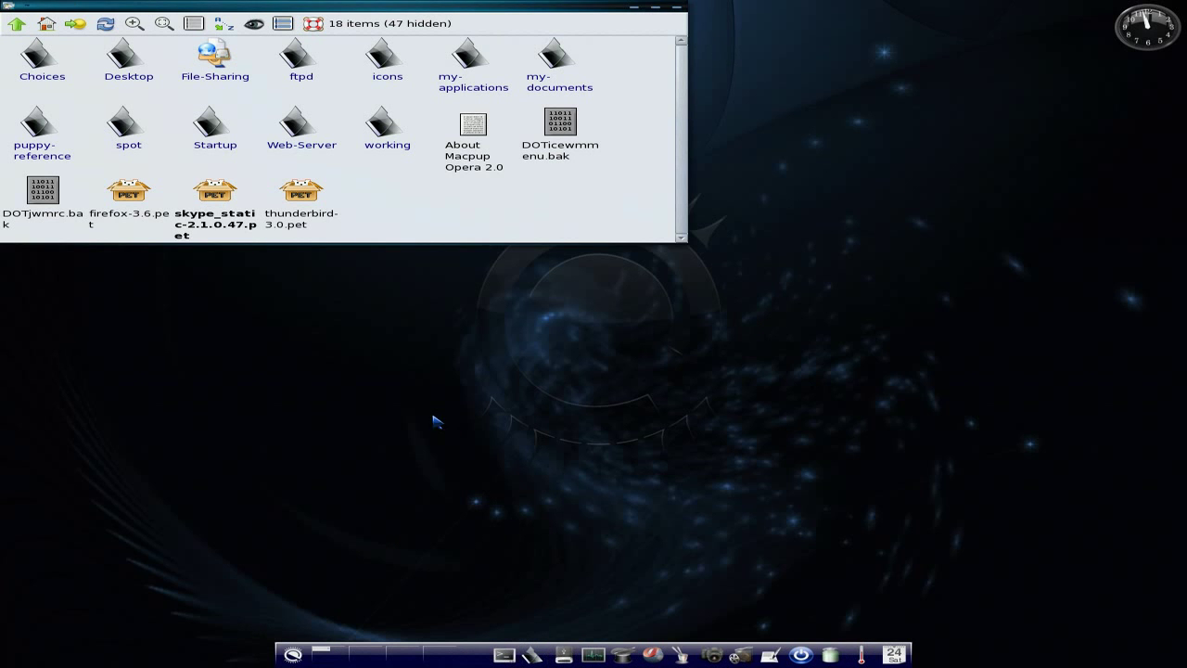
{"action": "left_click", "coordinate": [130, 194]}
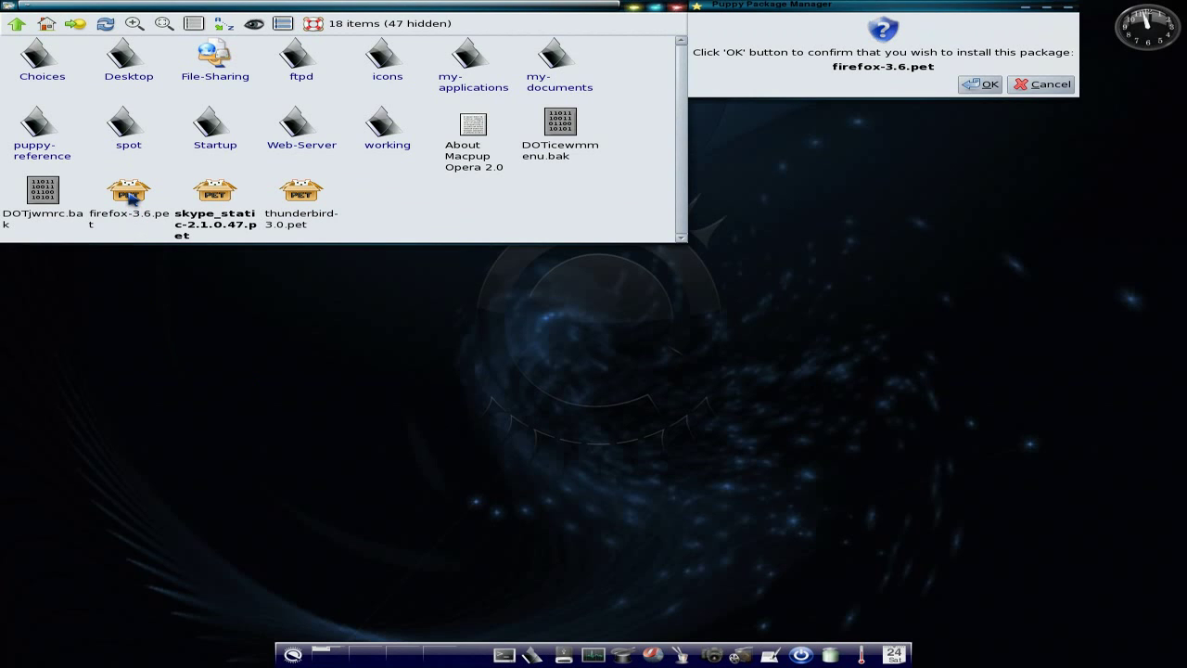
{"action": "left_click", "coordinate": [981, 85]}
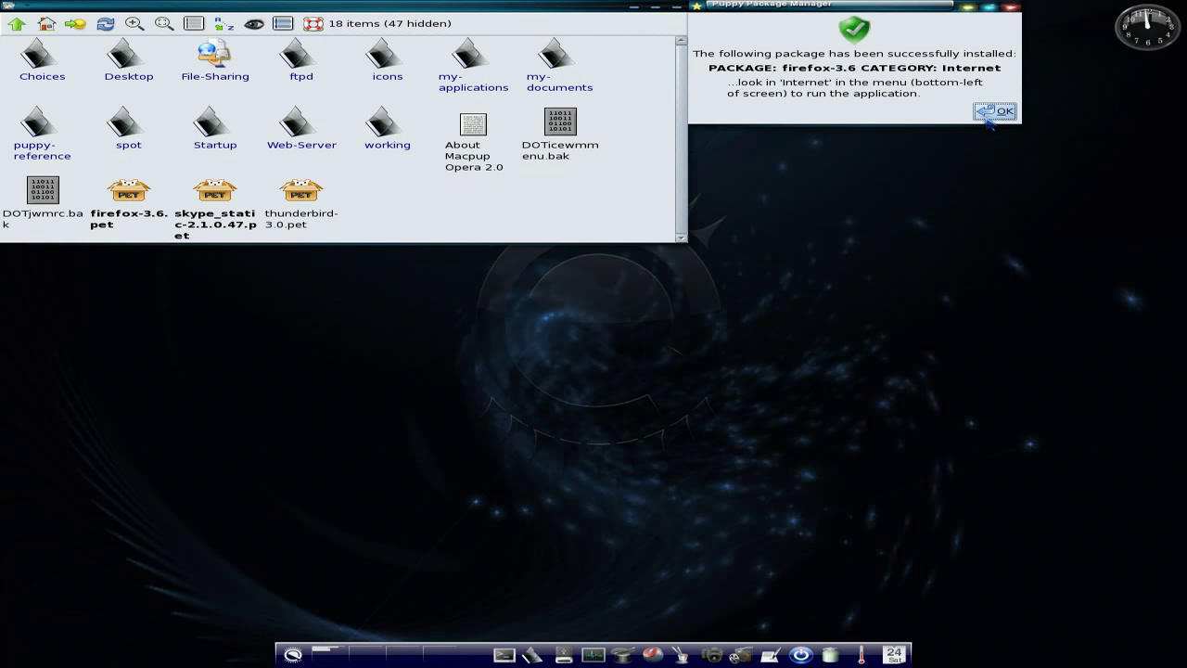
{"action": "left_click", "coordinate": [990, 114]}
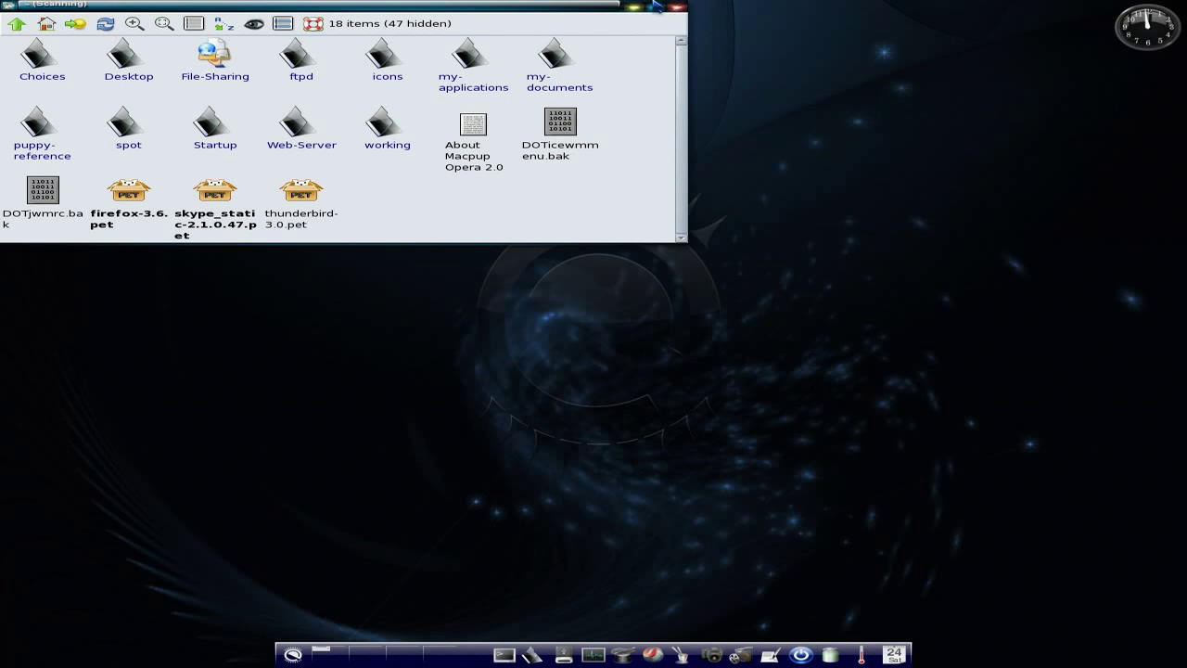
{"action": "left_click", "coordinate": [678, 6]}
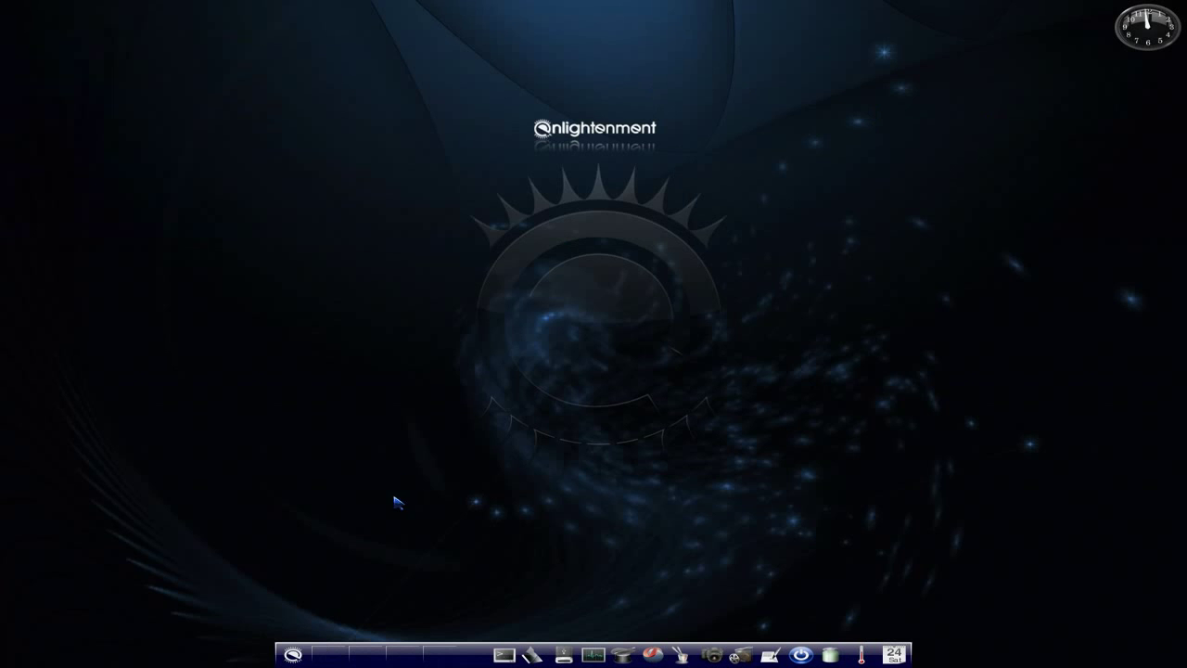
Step: Launch the Firefox web browser and complete its Import Wizard with the option Don't import anything
{"action": "left_click", "coordinate": [462, 270]}
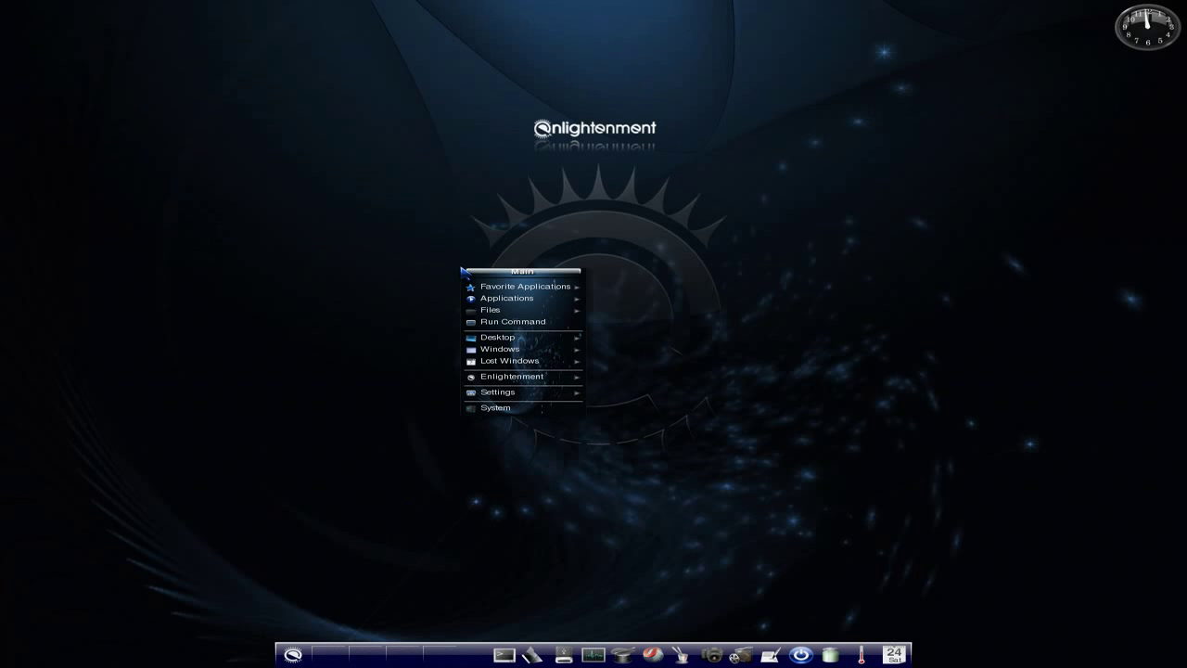
{"action": "mouse_move", "coordinate": [529, 298]}
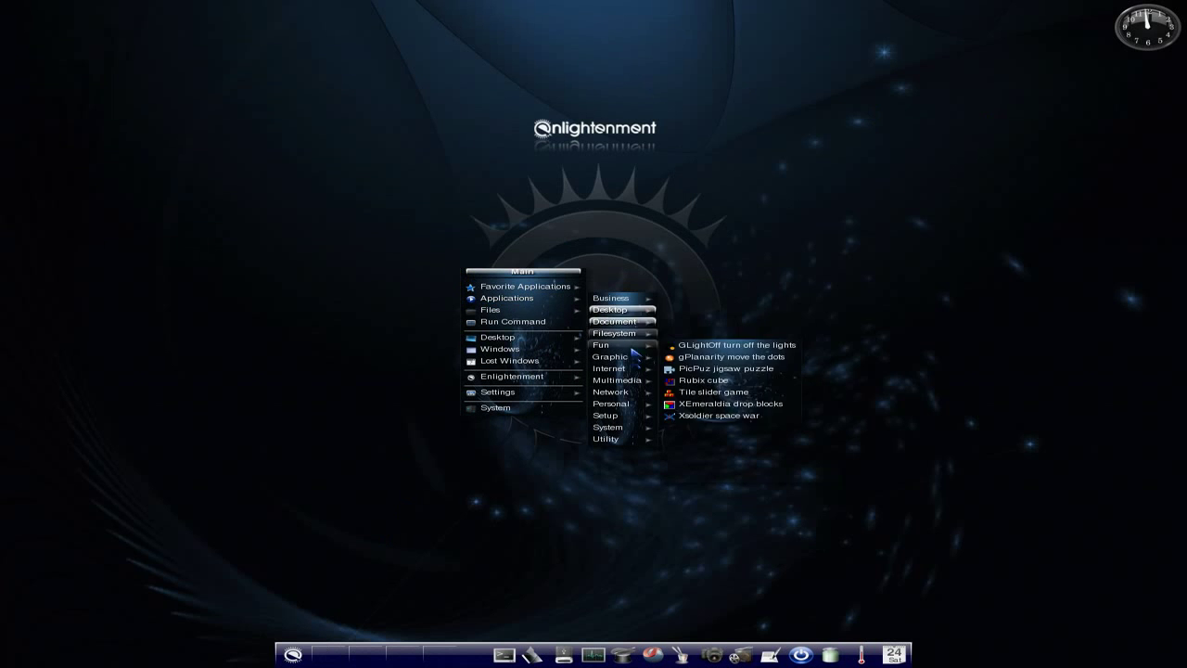
{"action": "mouse_move", "coordinate": [631, 370]}
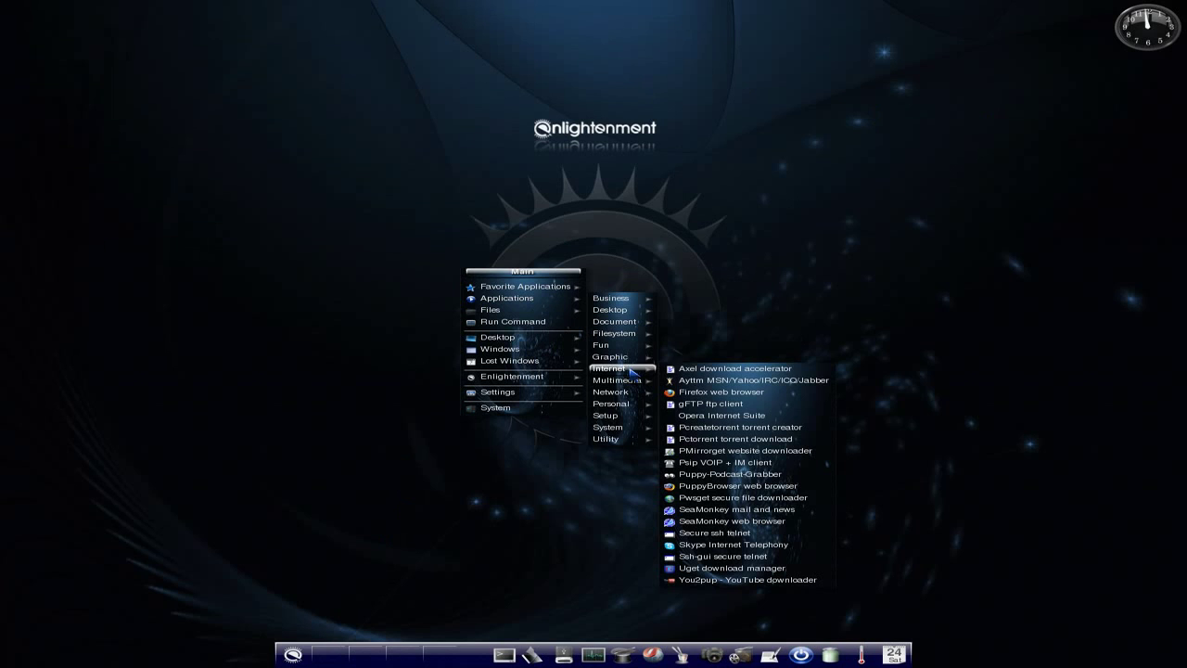
{"action": "left_click", "coordinate": [722, 393]}
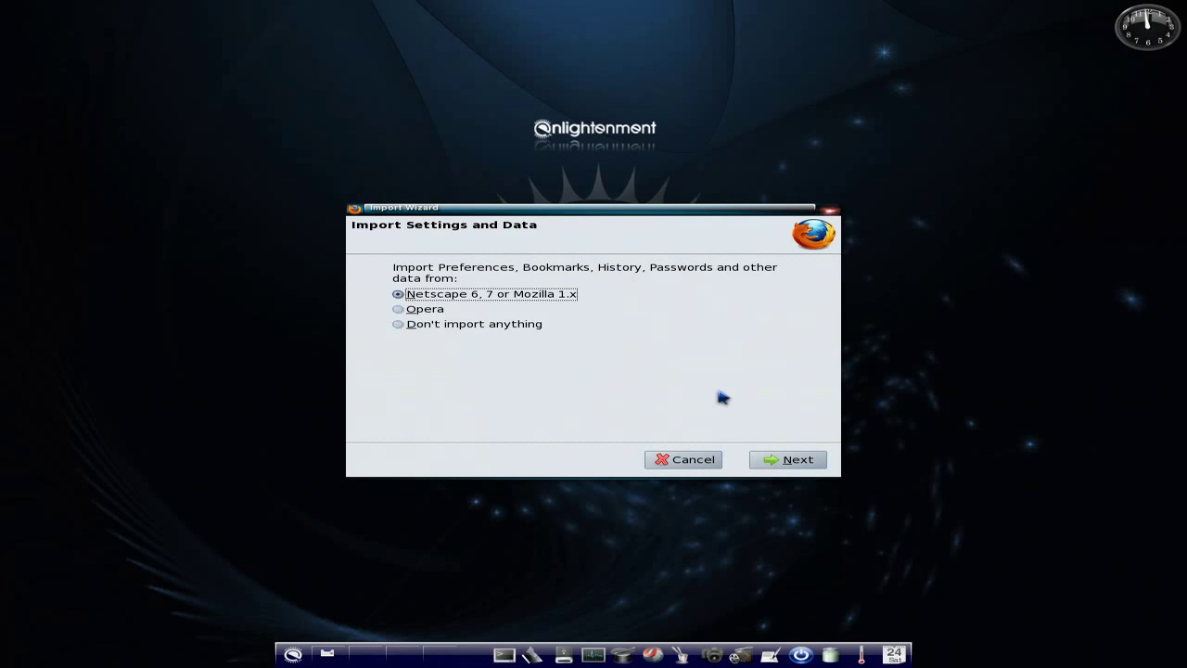
{"action": "left_click", "coordinate": [427, 326]}
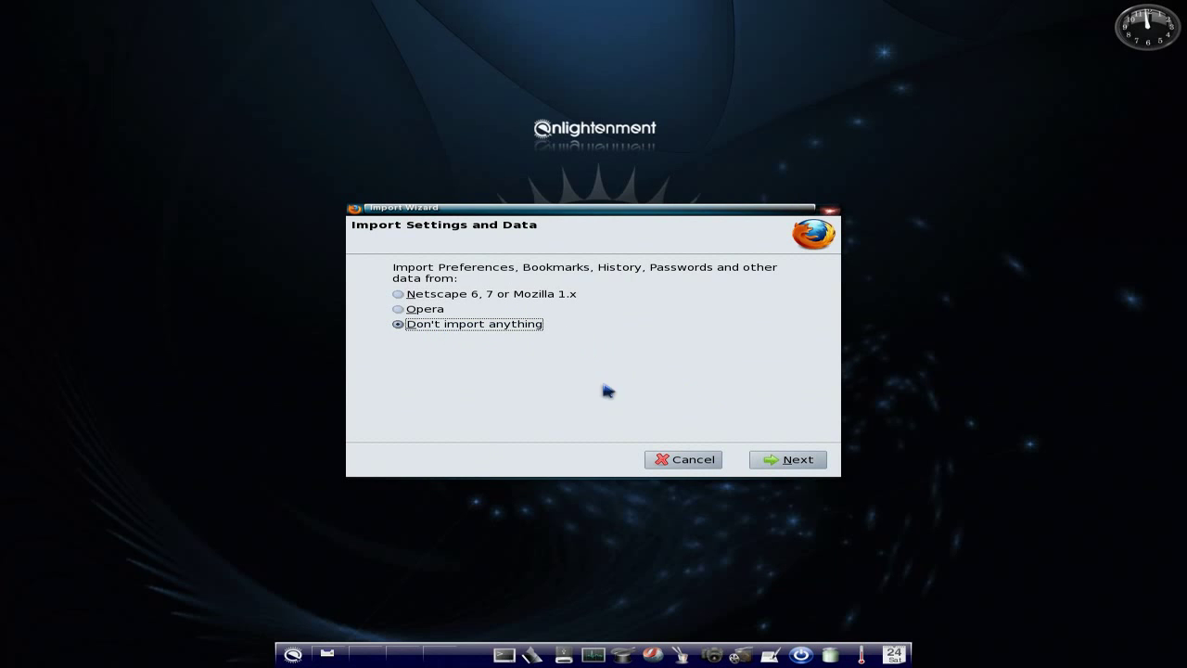
{"action": "left_click", "coordinate": [791, 463]}
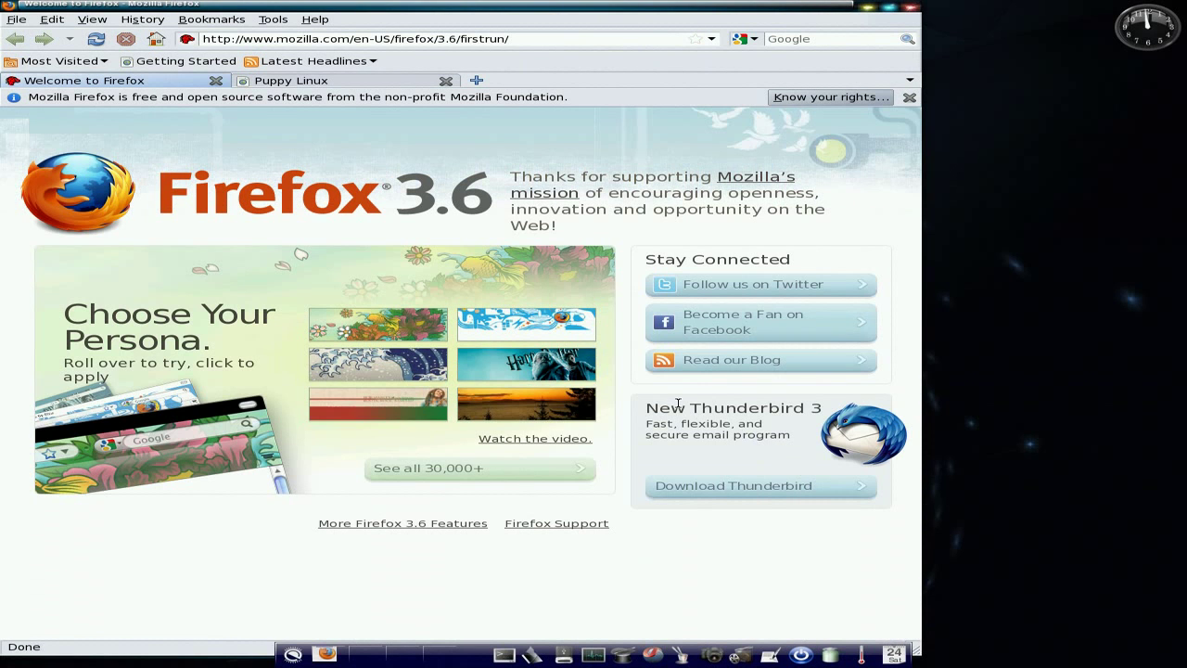
Step: View the Puppy Linux page, return to Welcome to Firefox, and search for macpup to open macpup.org
{"action": "left_click", "coordinate": [308, 82]}
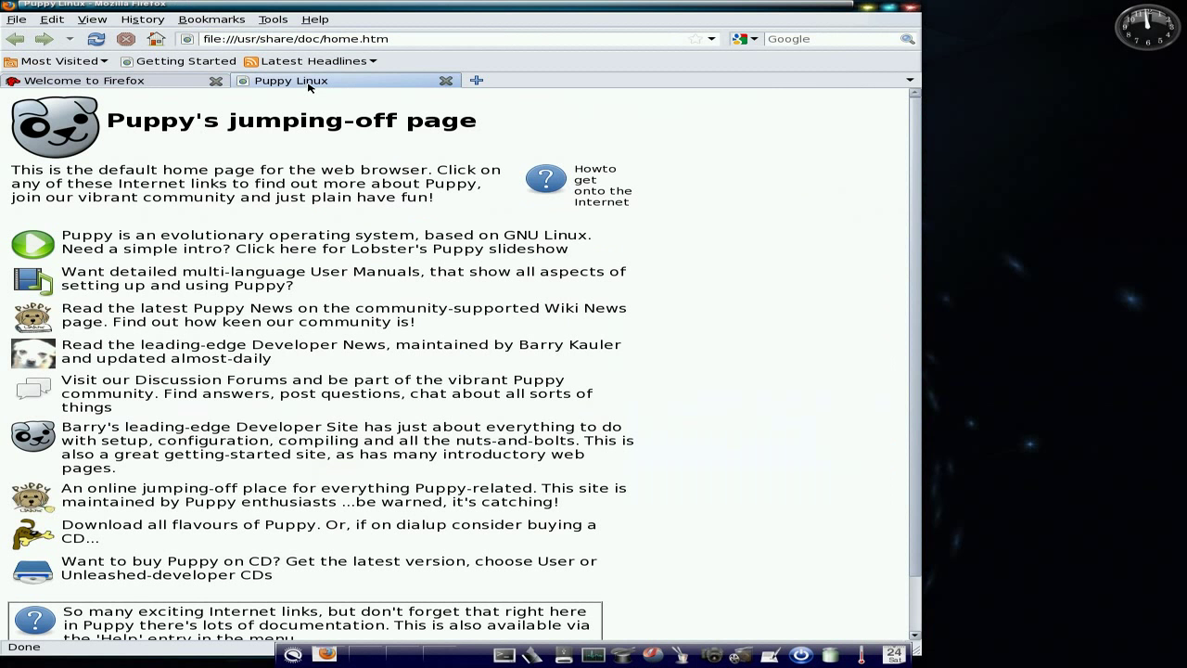
{"action": "left_click", "coordinate": [156, 84]}
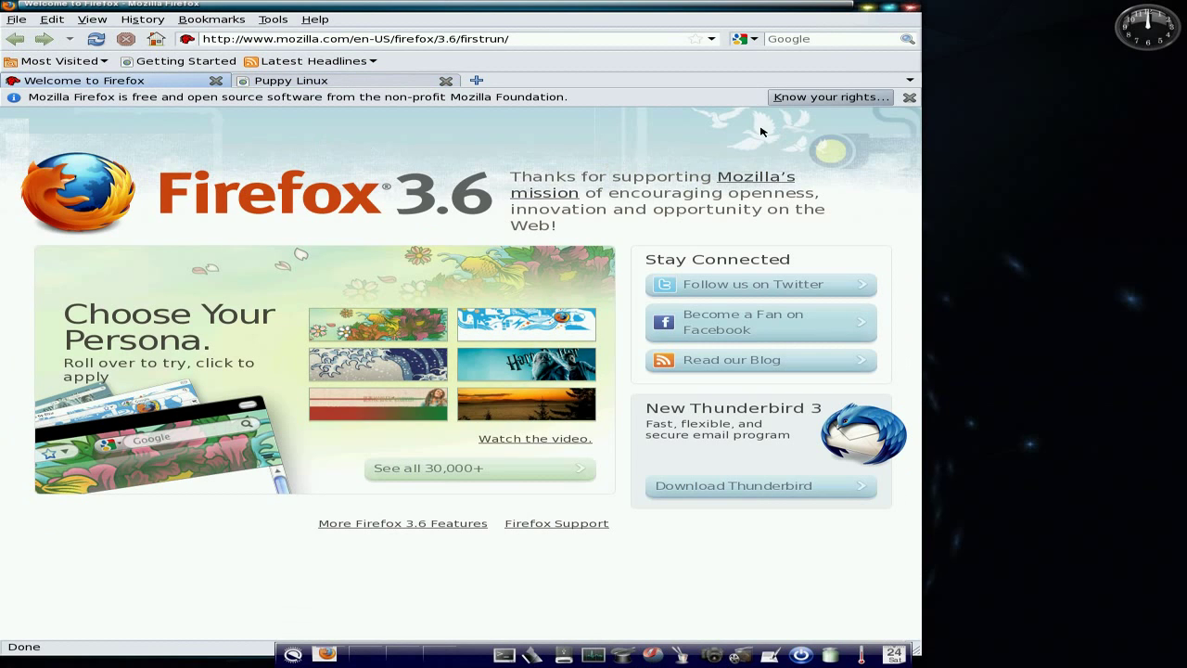
{"action": "left_click", "coordinate": [788, 38]}
{"action": "type", "text": "macpup"}
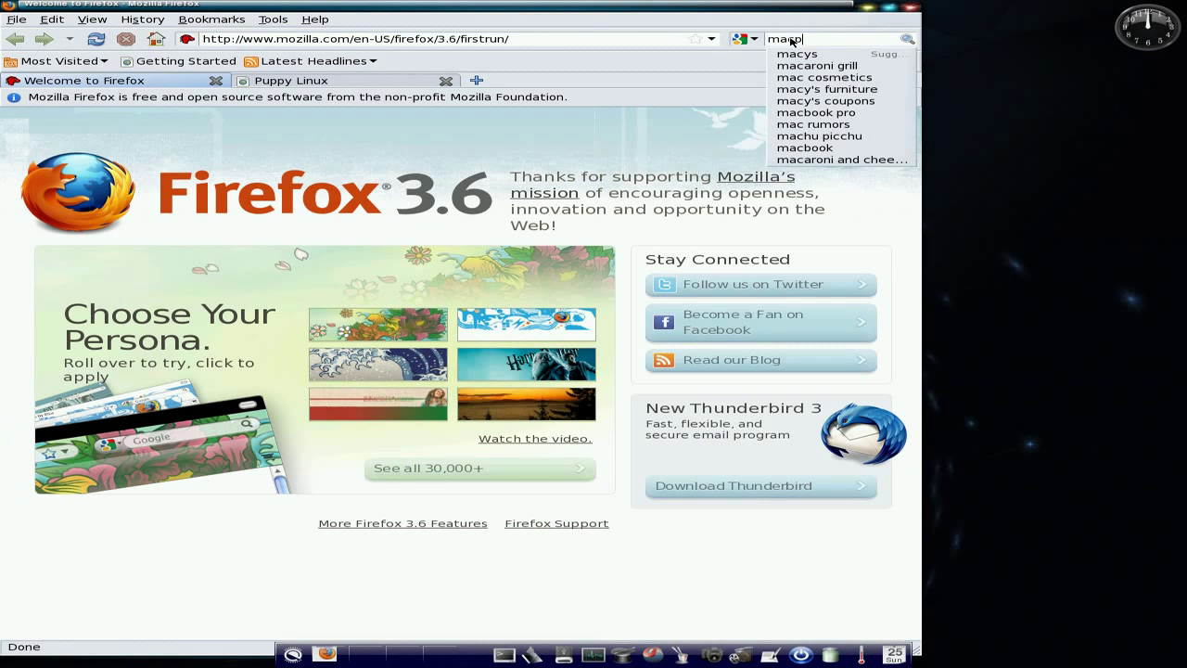
{"action": "key", "text": "Return"}
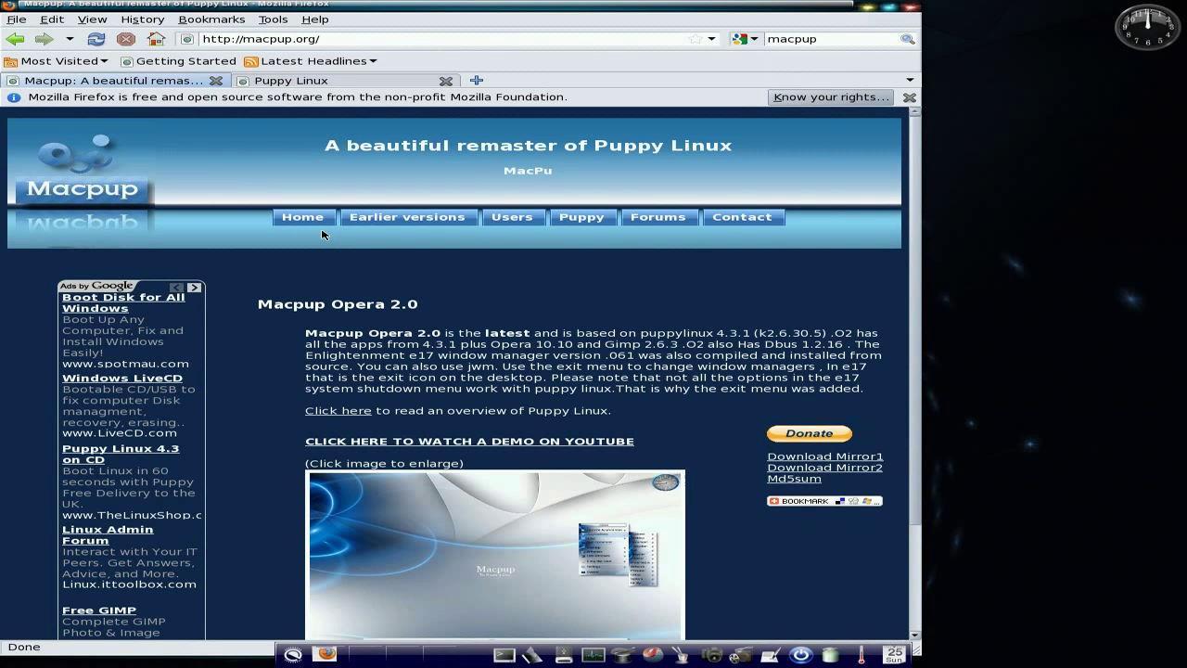
Step: Switch the browser to full screen and open the Macpup demo video on YouTube
{"action": "left_click", "coordinate": [889, 9]}
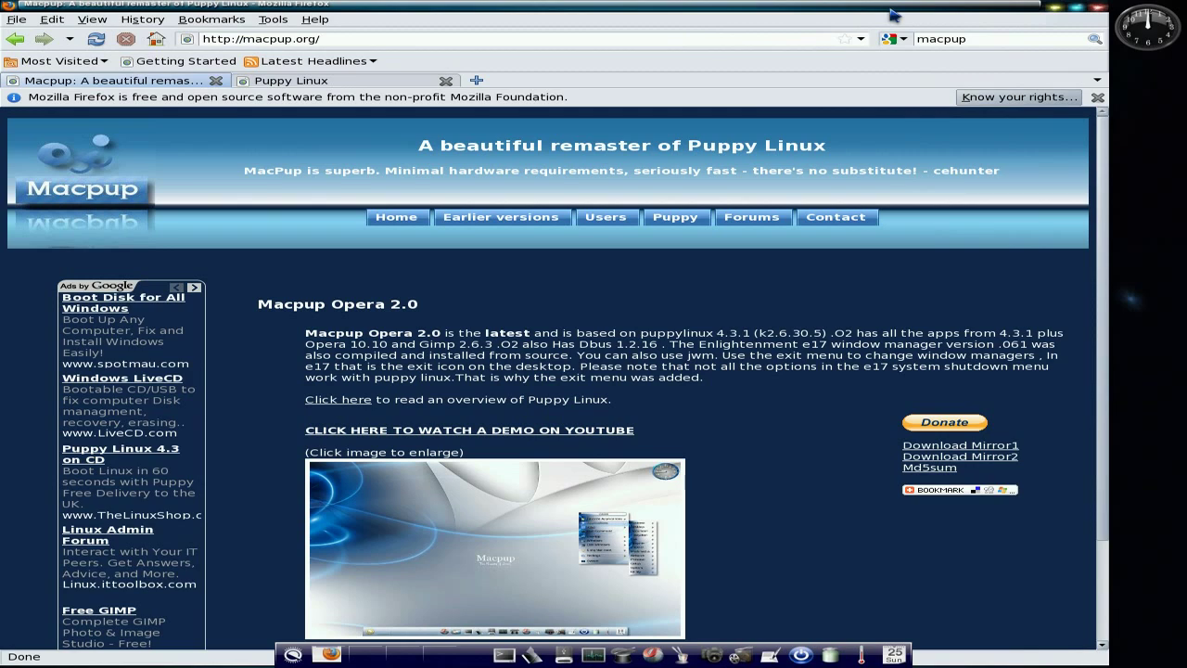
{"action": "key", "text": "F11"}
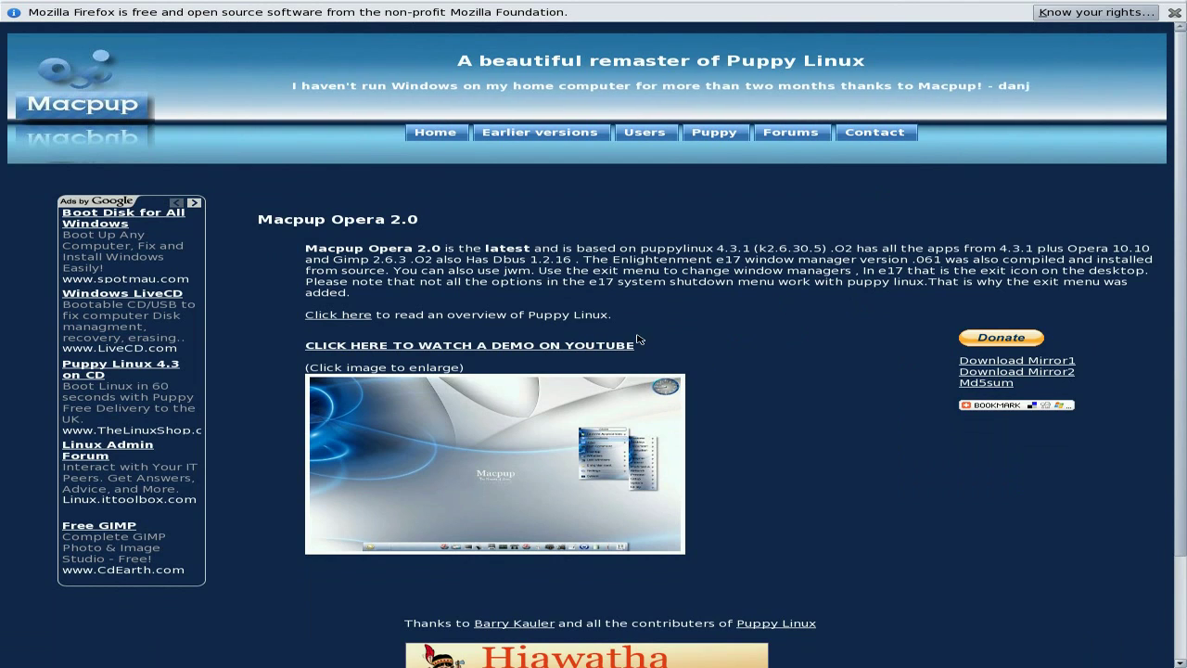
{"action": "left_click", "coordinate": [577, 346]}
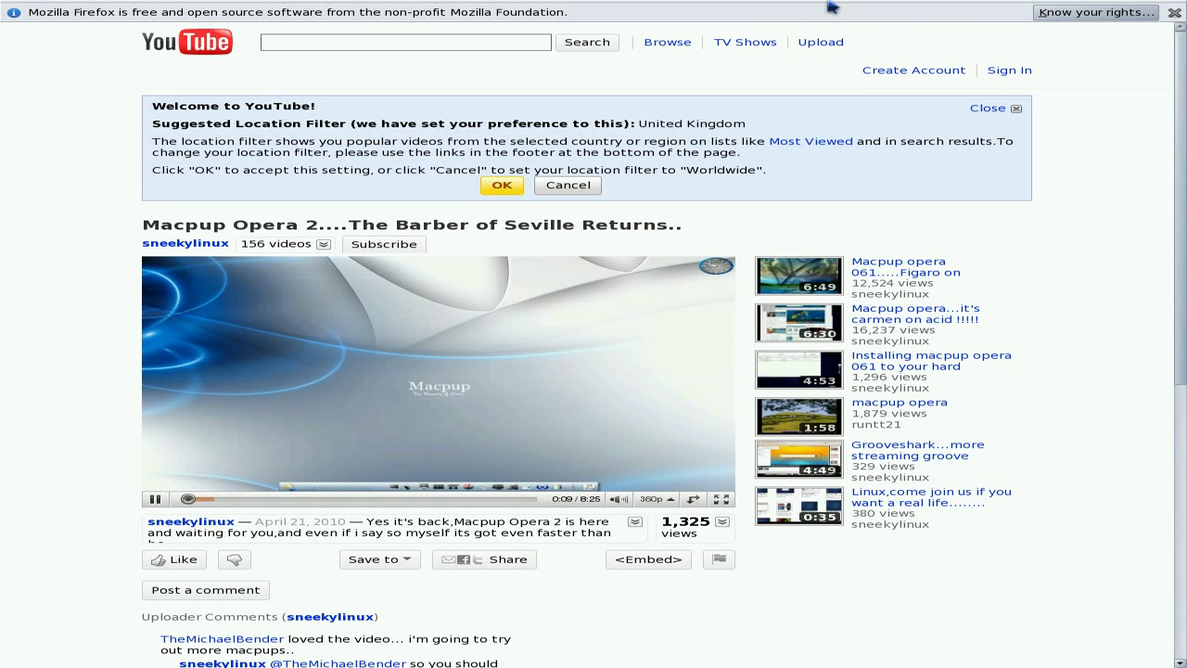
Step: Leave full-screen mode and quit Firefox without saving the open tabs
{"action": "key", "text": "F11"}
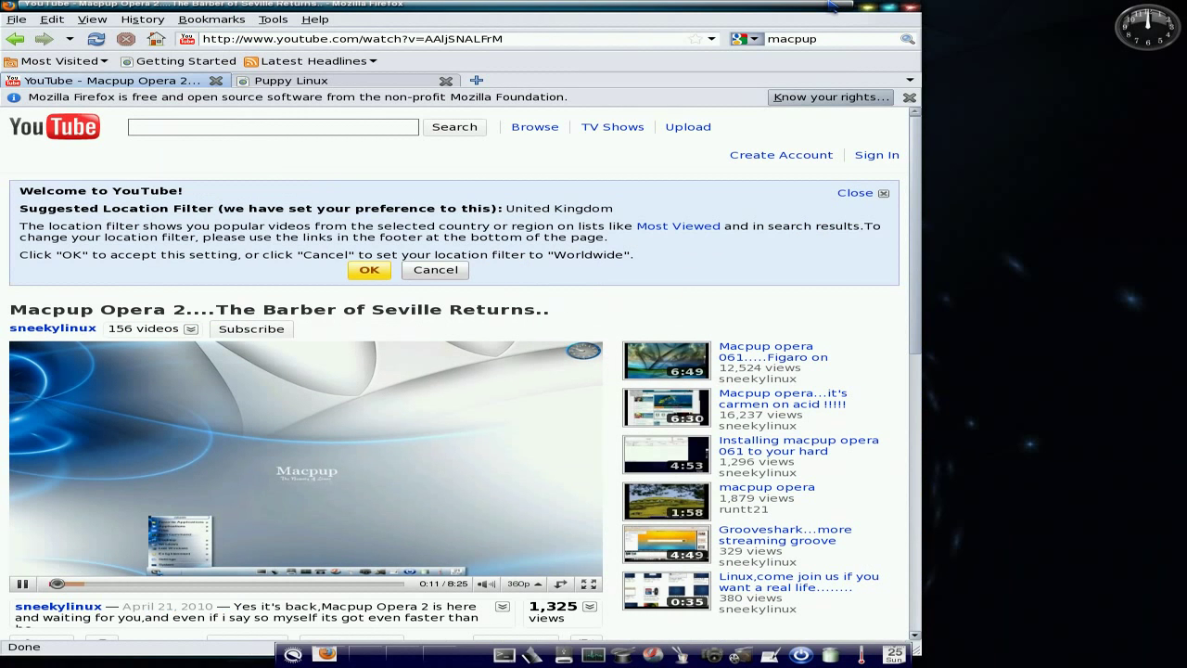
{"action": "left_click", "coordinate": [912, 10]}
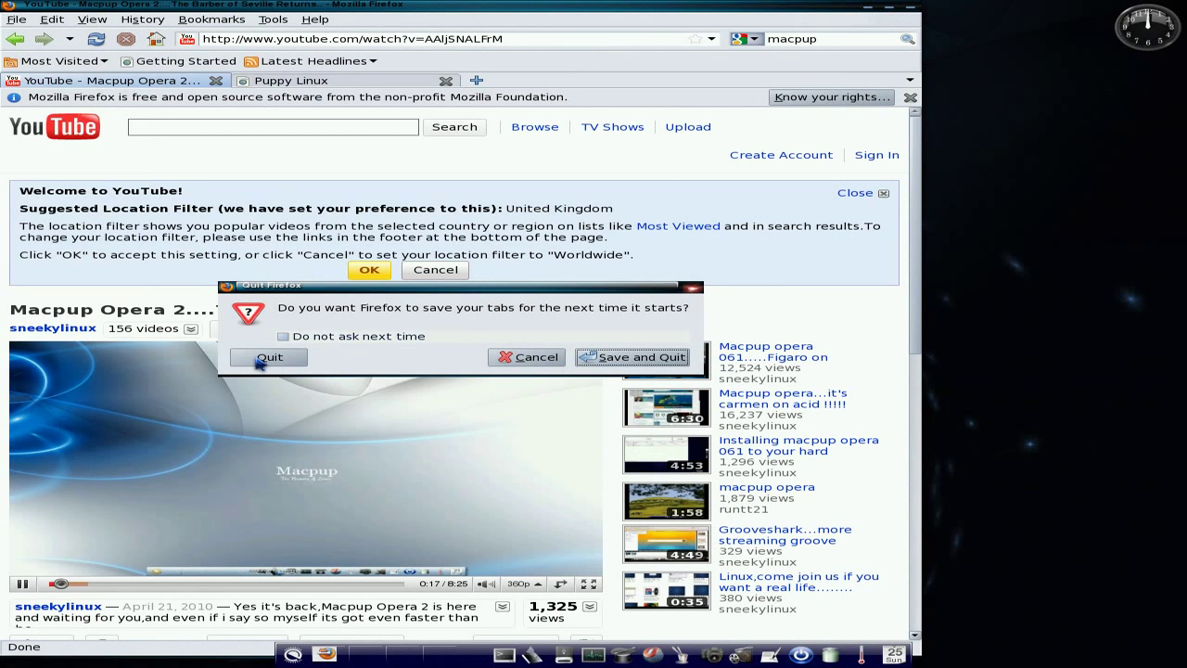
{"action": "left_click", "coordinate": [264, 358]}
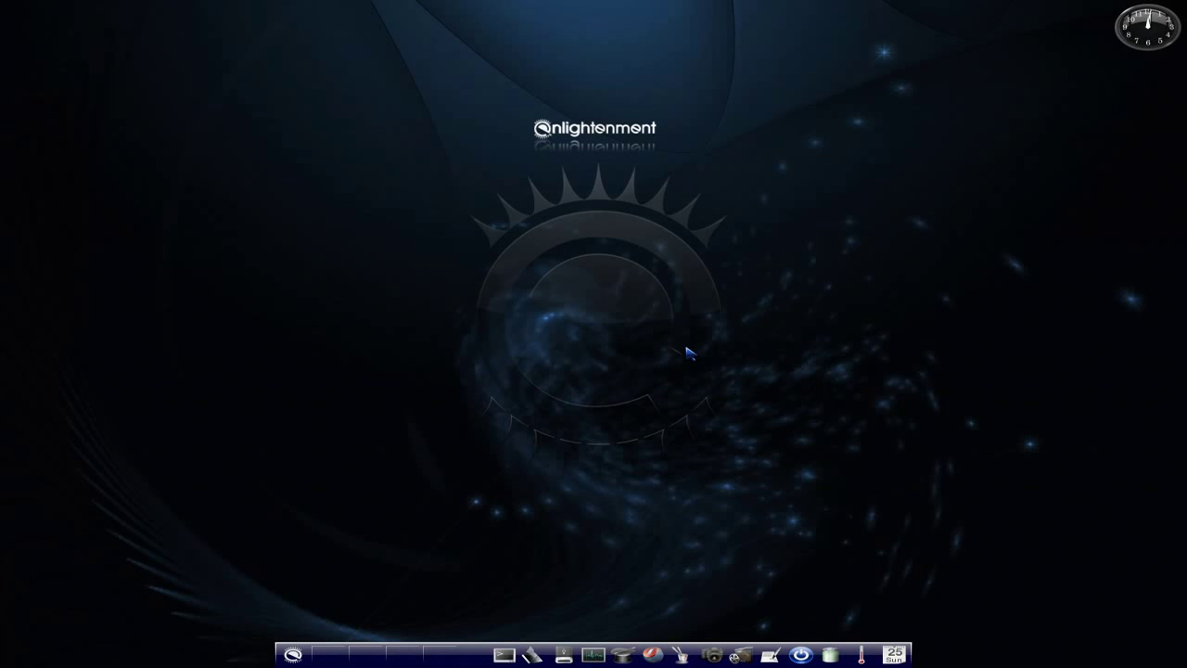
Step: Apply the personal theme Opera2 to the desktop through the Theme Selector
{"action": "left_click", "coordinate": [567, 341]}
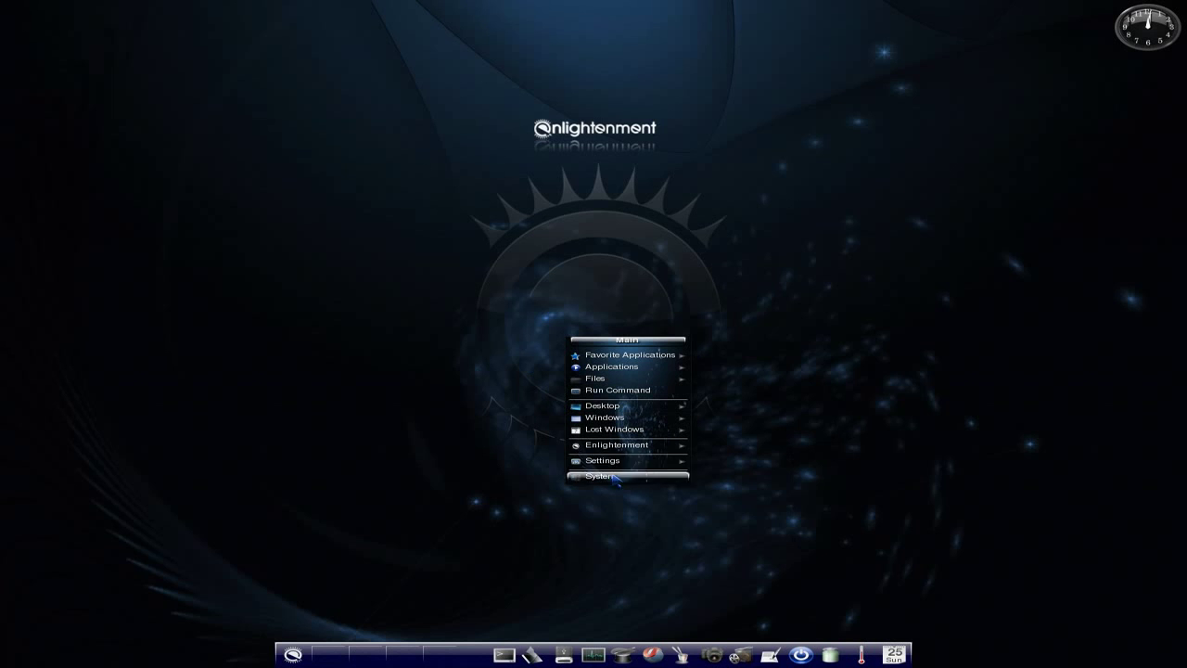
{"action": "mouse_move", "coordinate": [611, 466]}
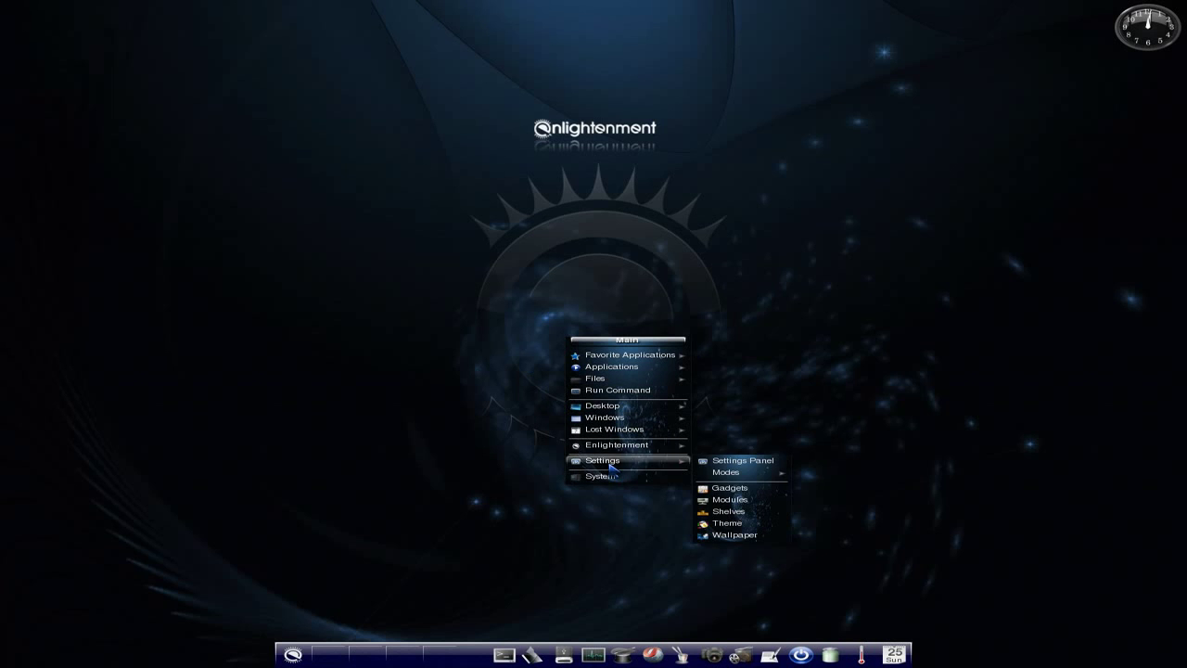
{"action": "left_click", "coordinate": [728, 523]}
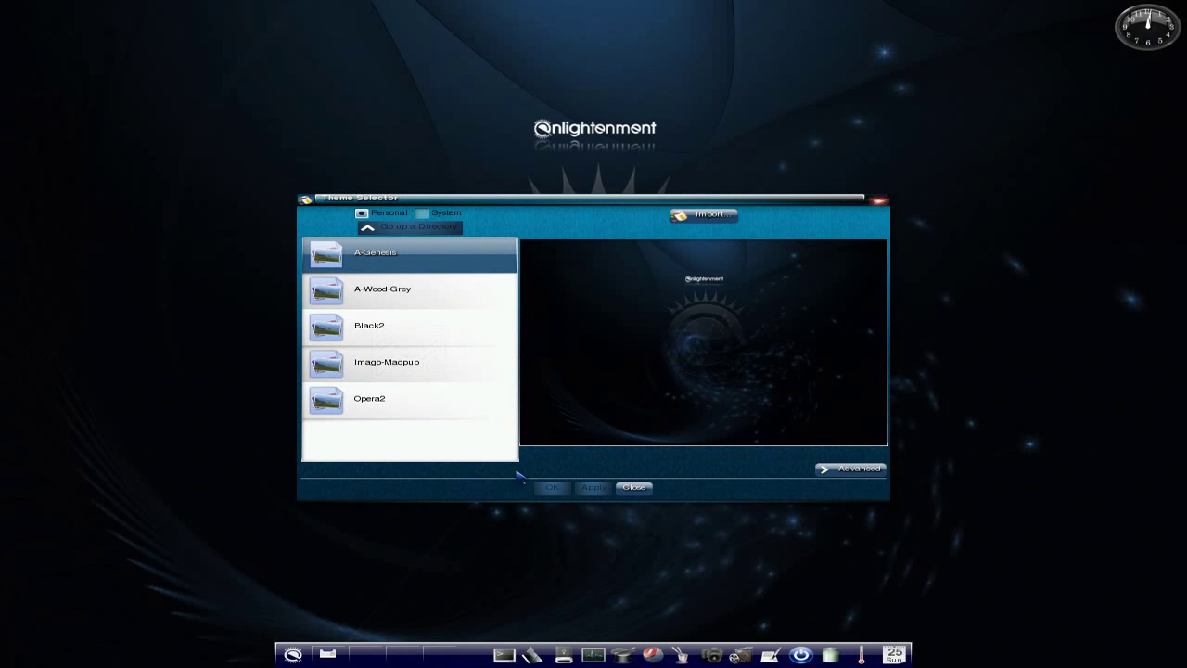
{"action": "left_click", "coordinate": [420, 411]}
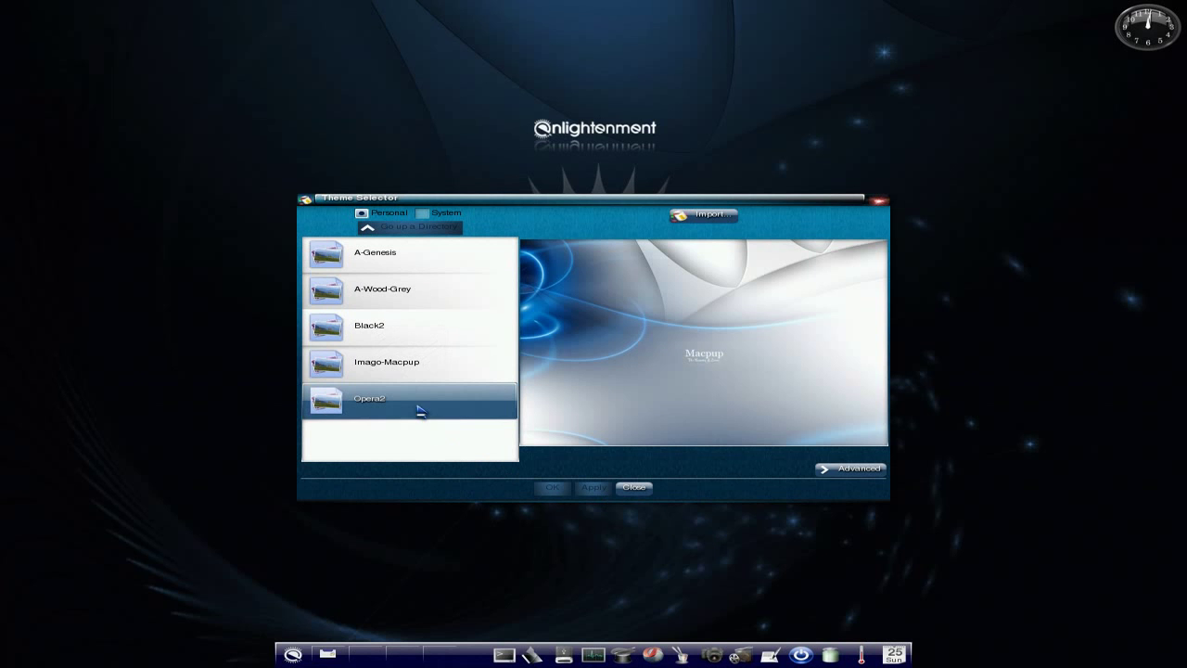
{"action": "left_click", "coordinate": [557, 487]}
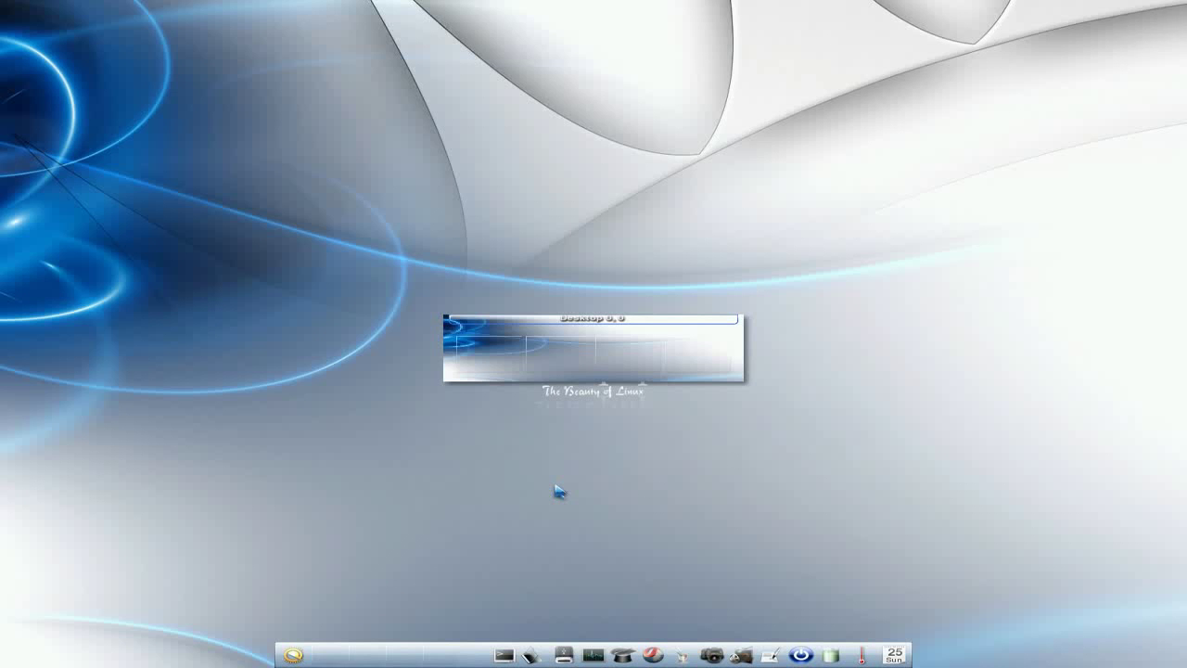